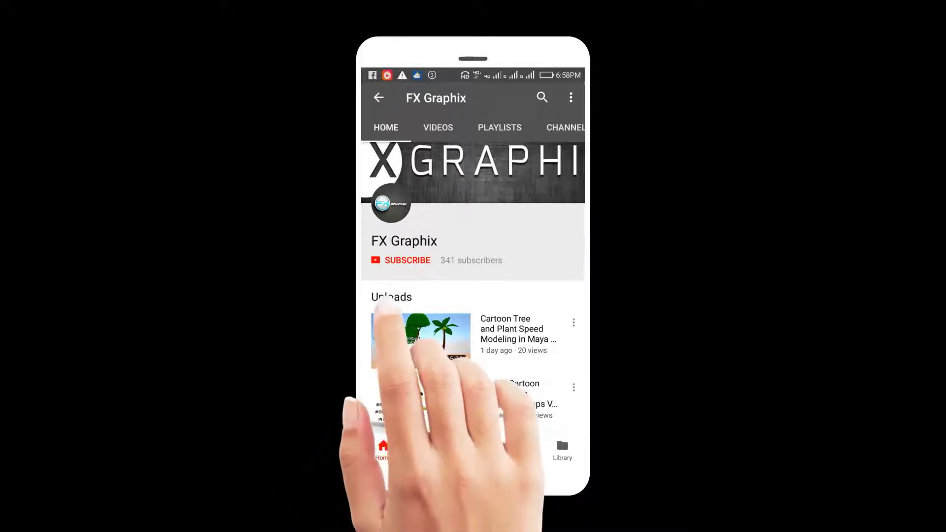
click(400, 261)
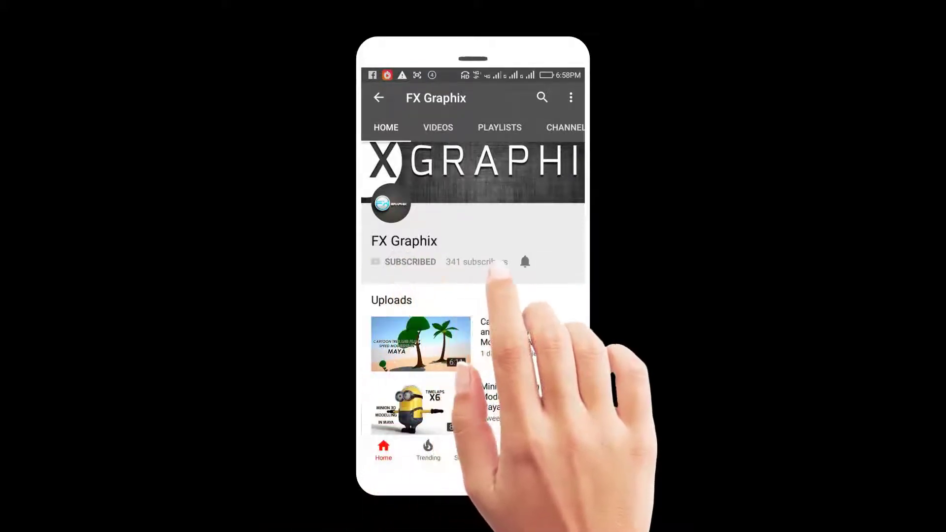
click(524, 261)
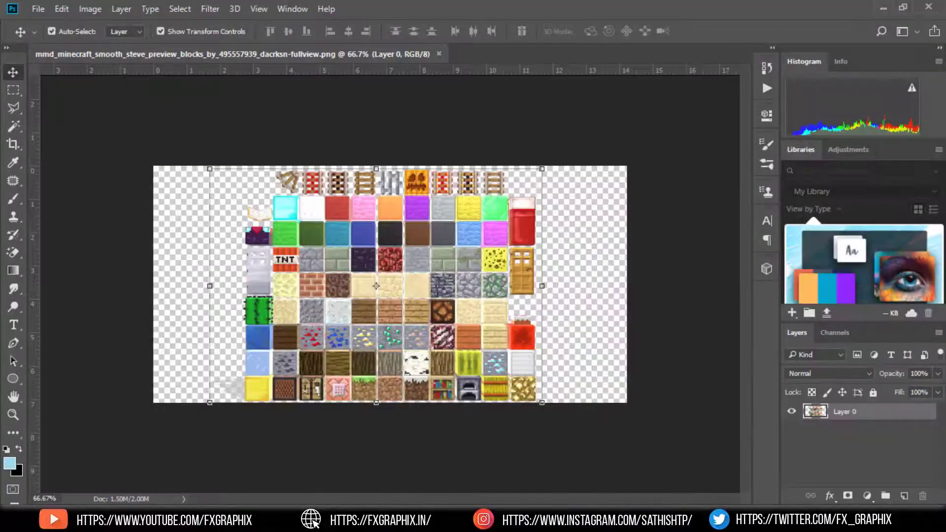
Step: Create a new 75 x 75 px document at 300 ppi from the recent custom preset
click(446, 156)
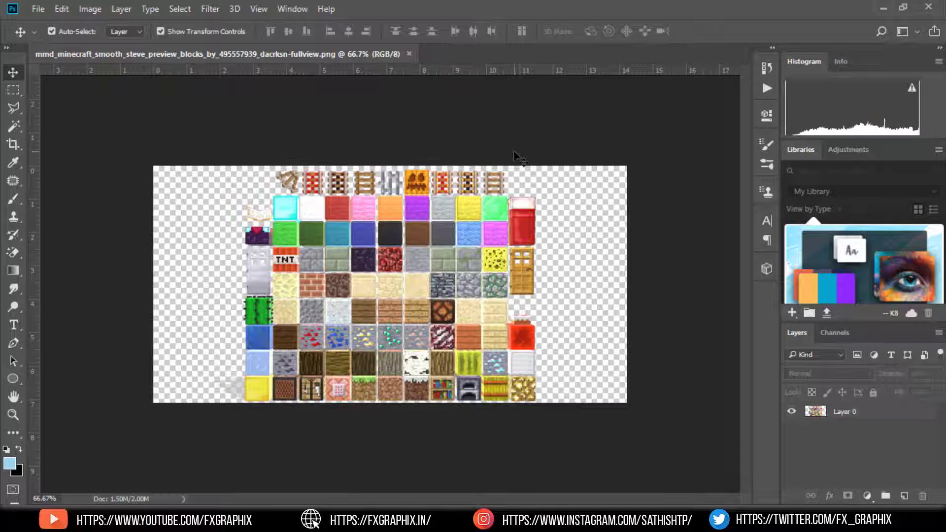
key(ctrl+plus)
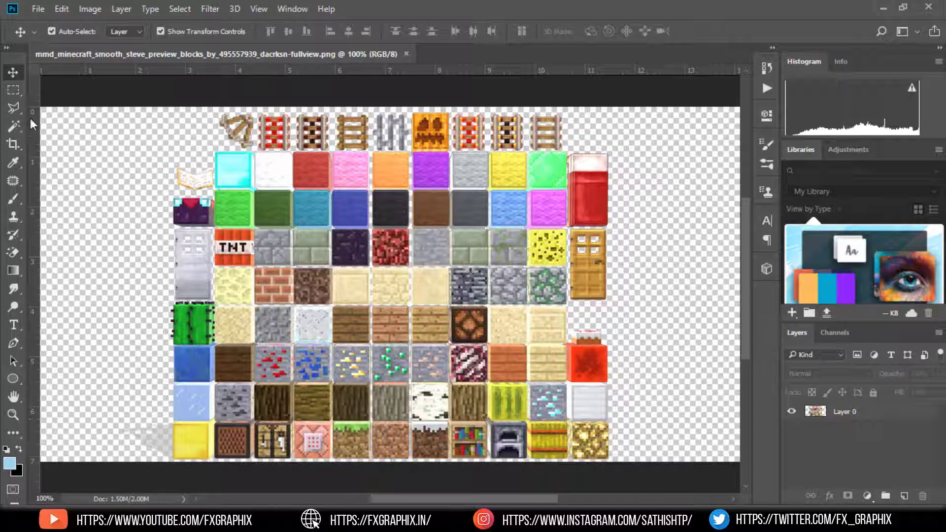
click(37, 8)
click(48, 25)
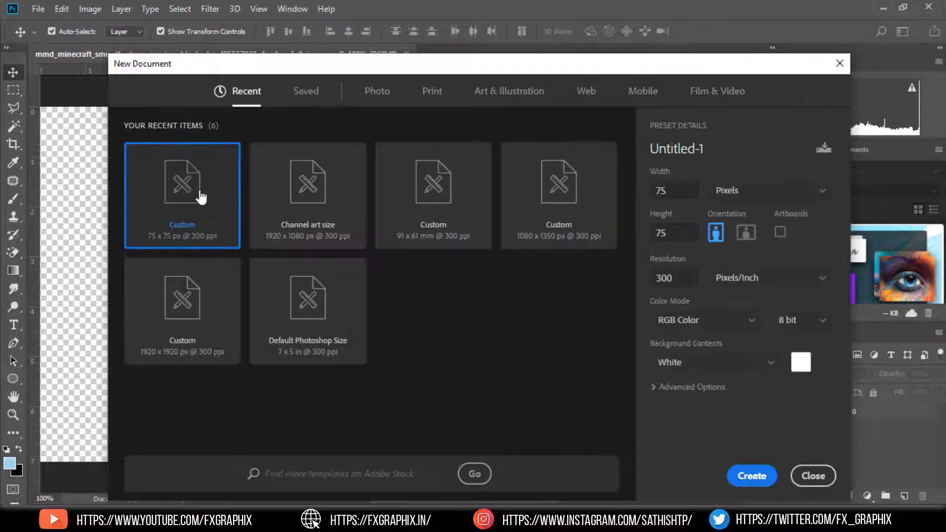
double_click(201, 196)
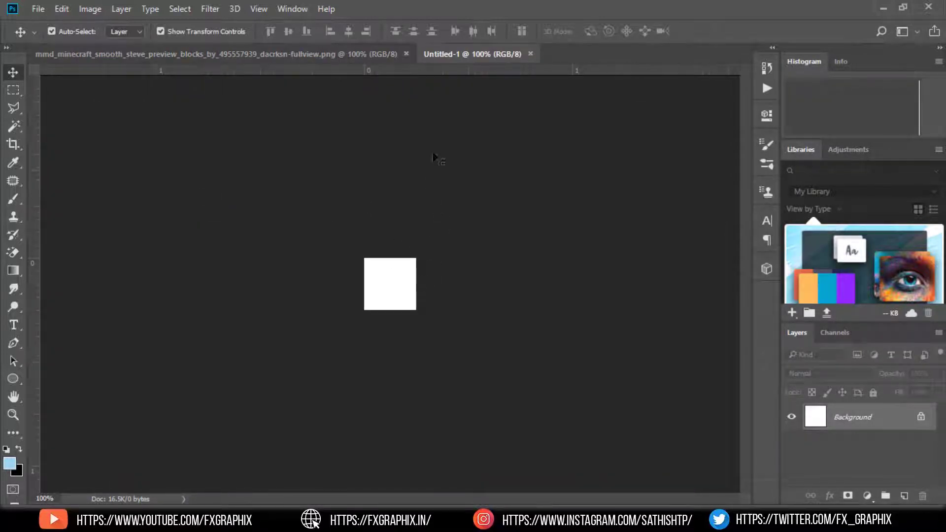
Step: Marquee-select the grass-side dirt block in the last row of the Minecraft texture sheet
click(304, 54)
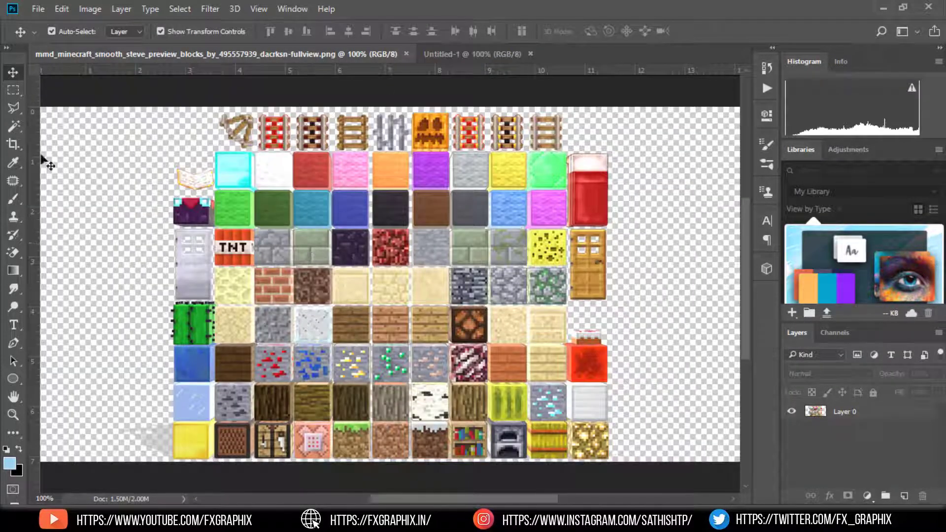
click(13, 90)
key(ctrl+plus)
scroll(211, 213, down, 6)
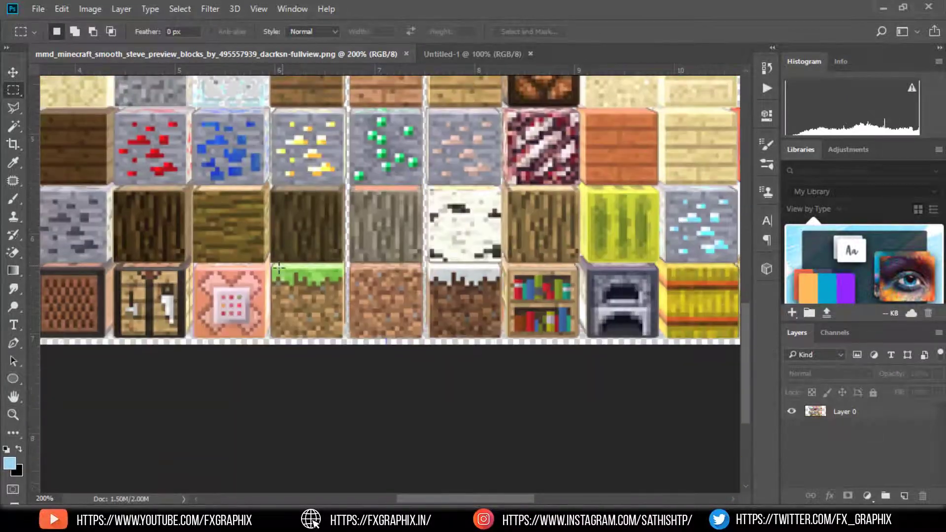
drag(270, 268, 344, 340)
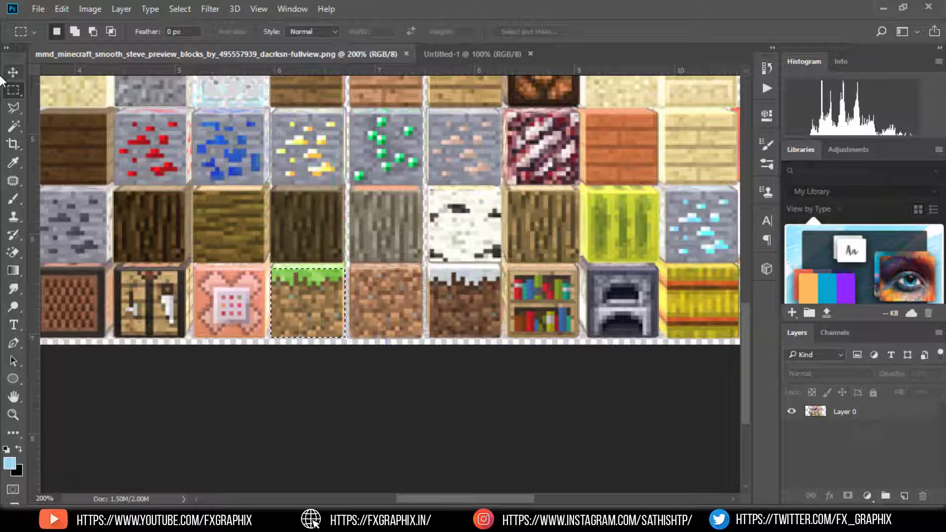
Step: Move the selected grass block into the new 75 x 75 px document so it covers the canvas
key(v)
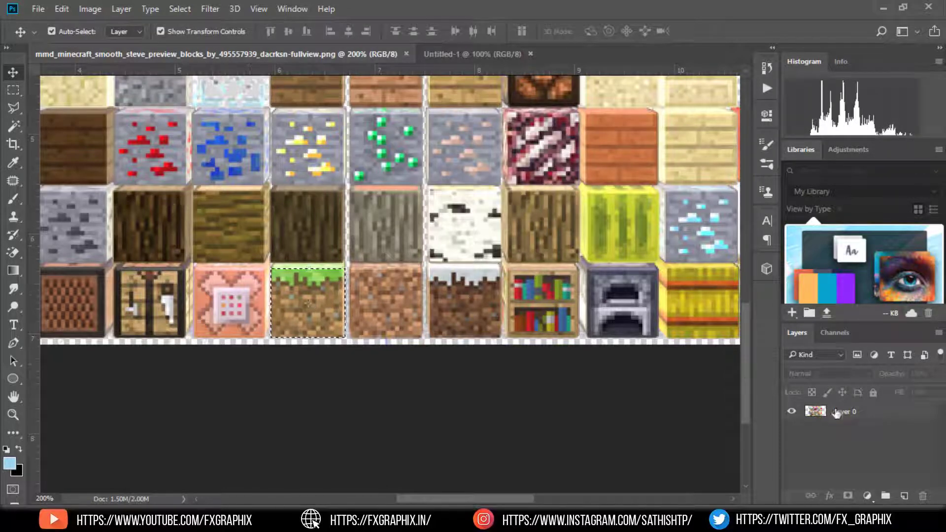
drag(308, 303, 410, 311)
key(ctrl+0)
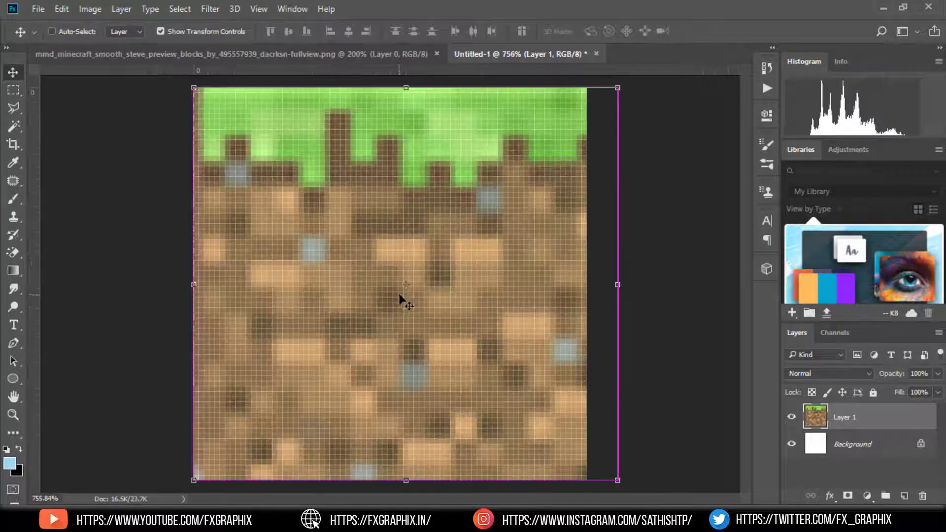
key(ctrl+minus)
key(ctrl+minus)
key(ctrl+minus)
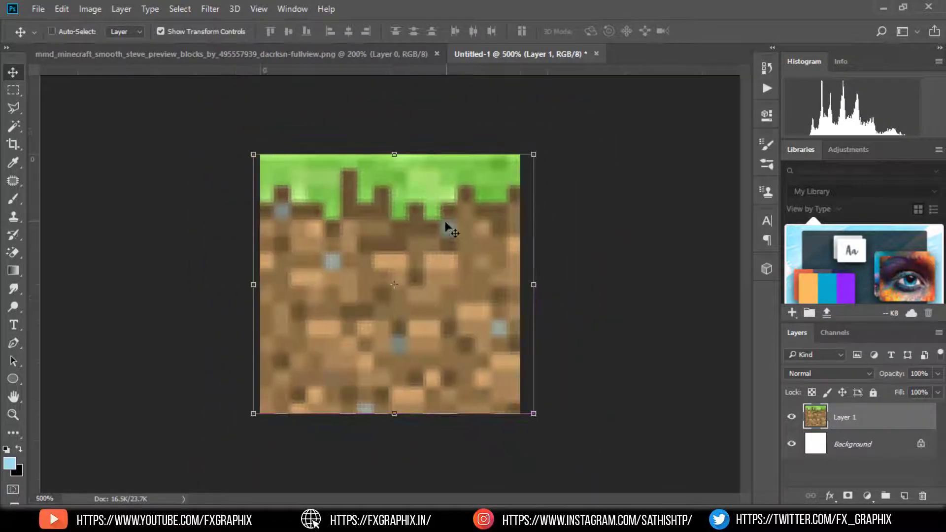
key(ctrl+minus)
key(ctrl+minus)
key(ctrl+Tab)
key(m)
key(ctrl+minus)
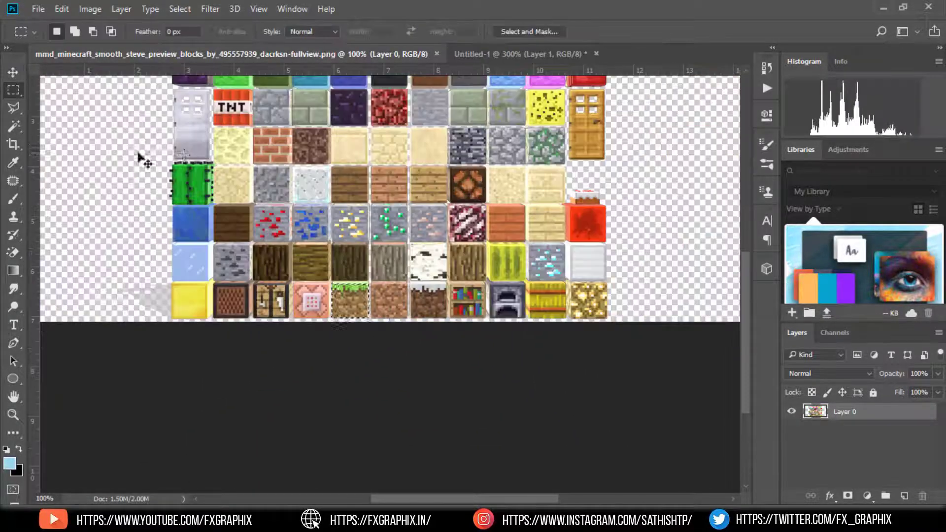
key(ctrl+0)
key(ctrl+Tab)
Step: Save the grass block as grass_side in PNG format in the minecraft folder, replacing the existing file and using the large file size option
click(38, 9)
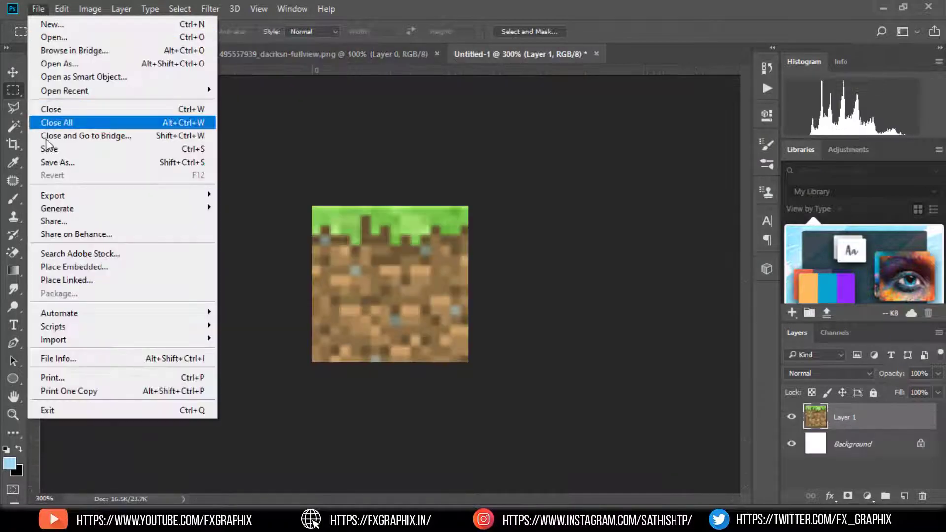
click(49, 162)
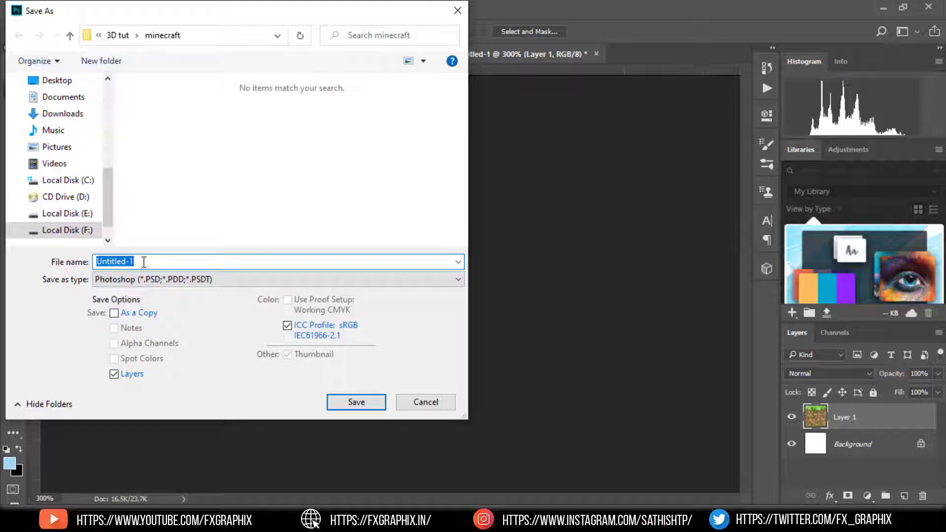
text(g)
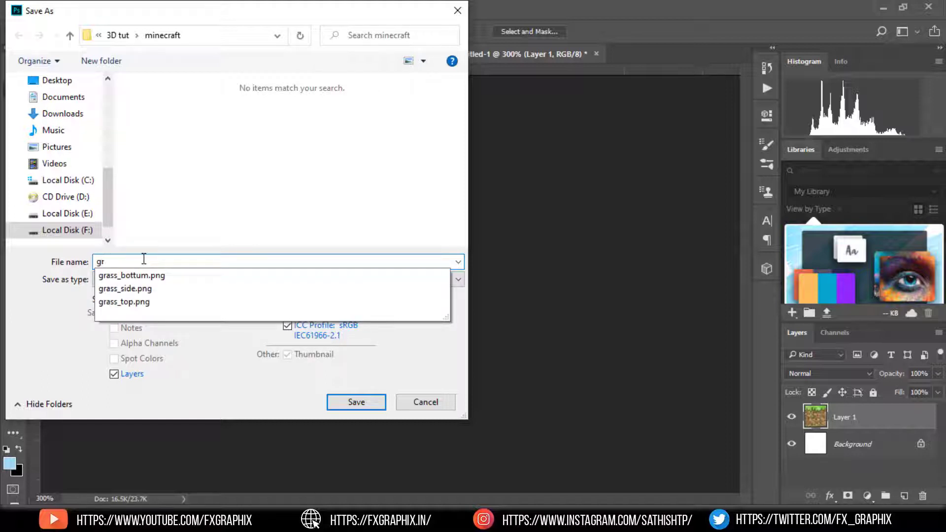
text(r)
click(142, 290)
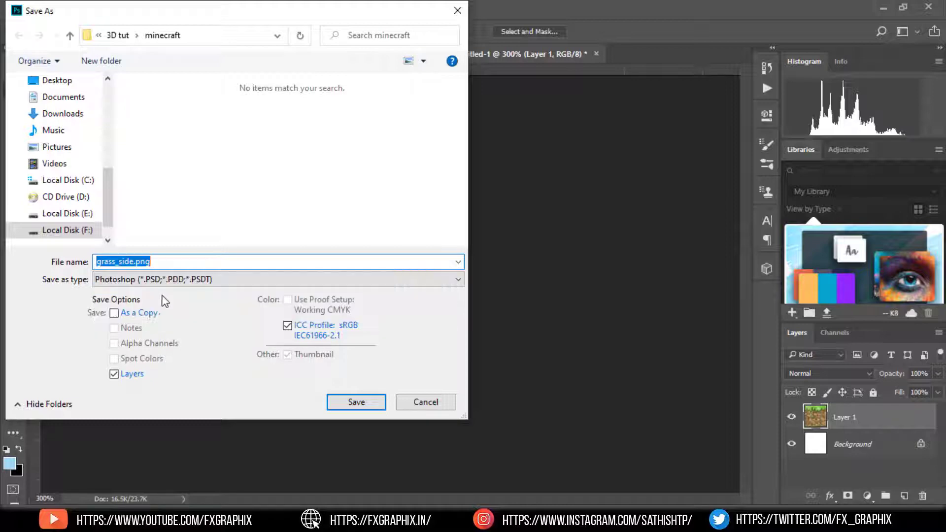
click(200, 284)
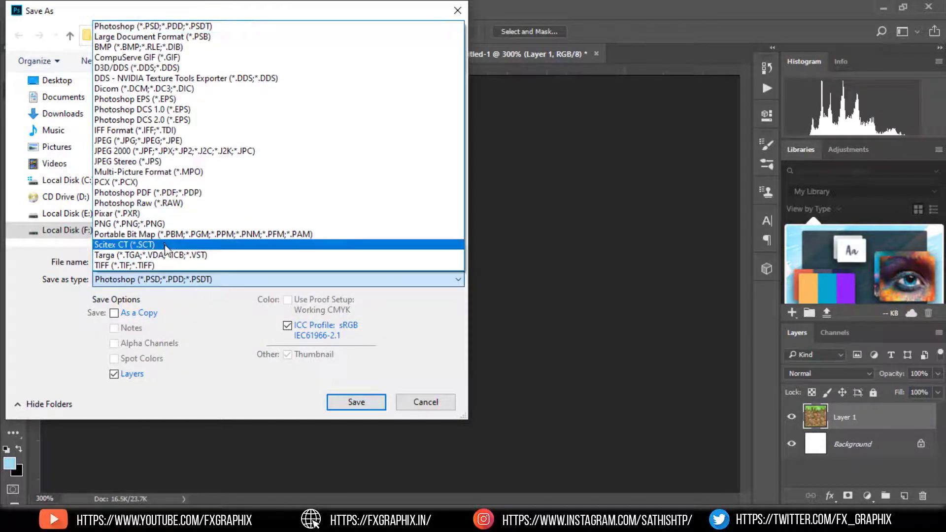
click(163, 223)
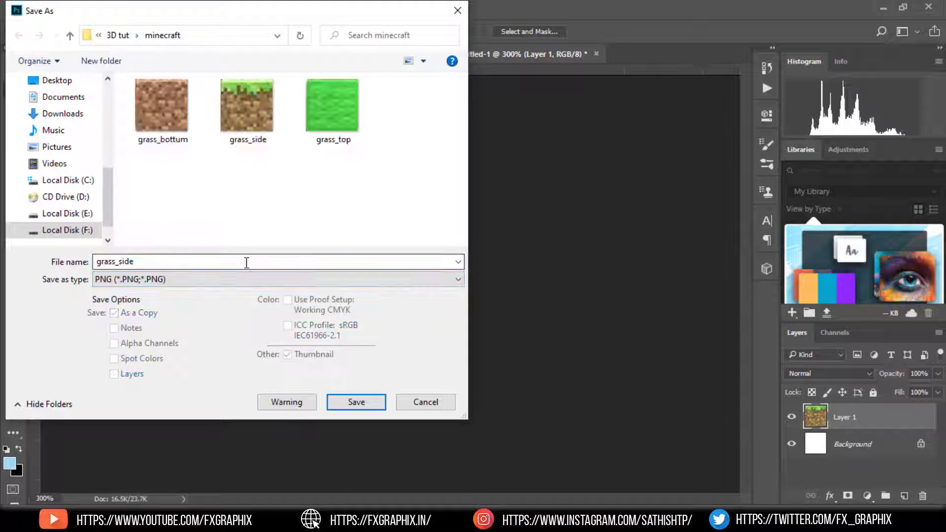
click(355, 403)
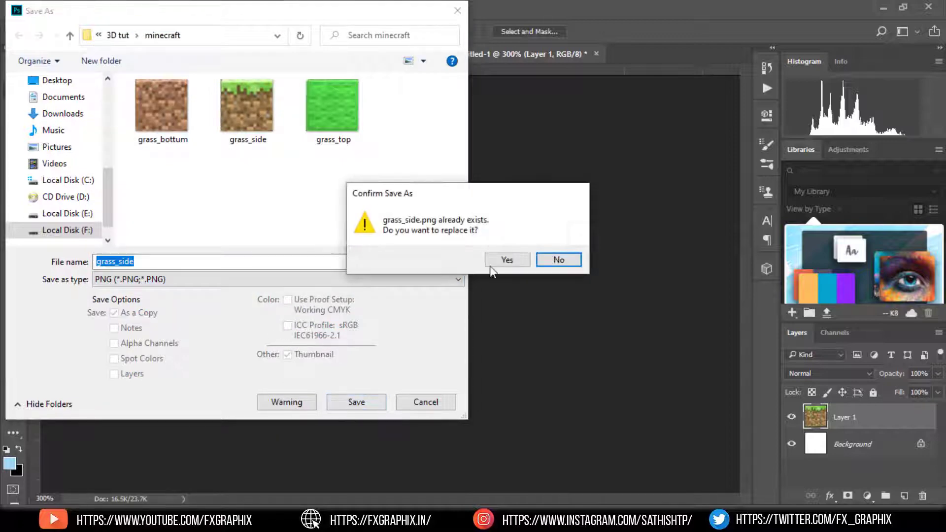
click(499, 261)
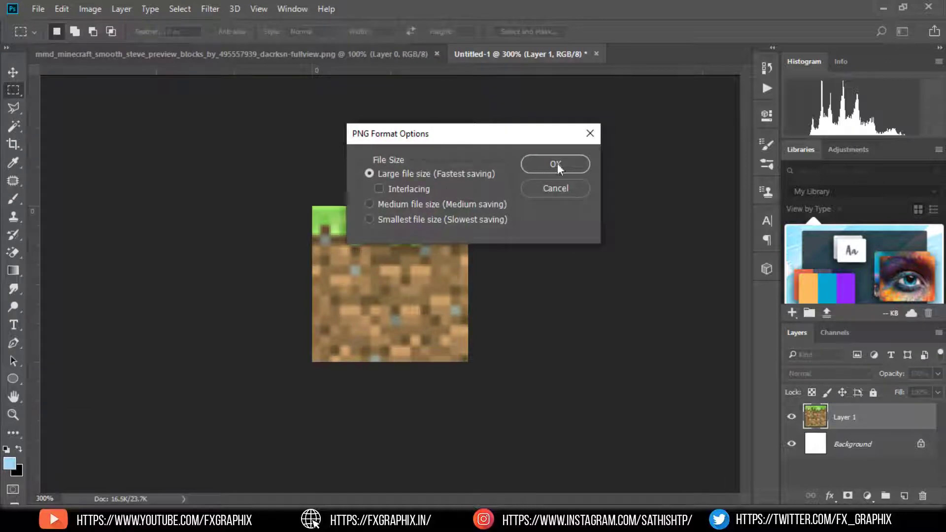
click(558, 163)
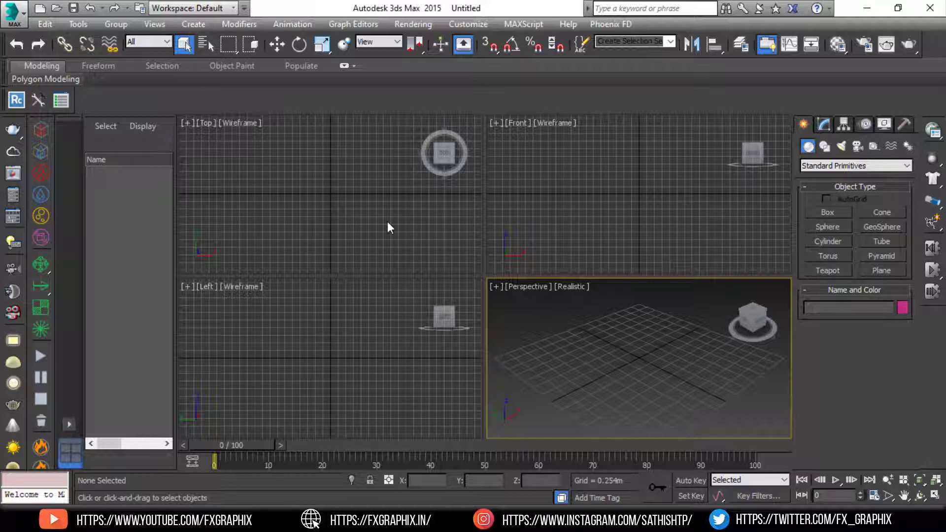
click(387, 221)
click(593, 199)
click(600, 331)
click(368, 329)
click(365, 219)
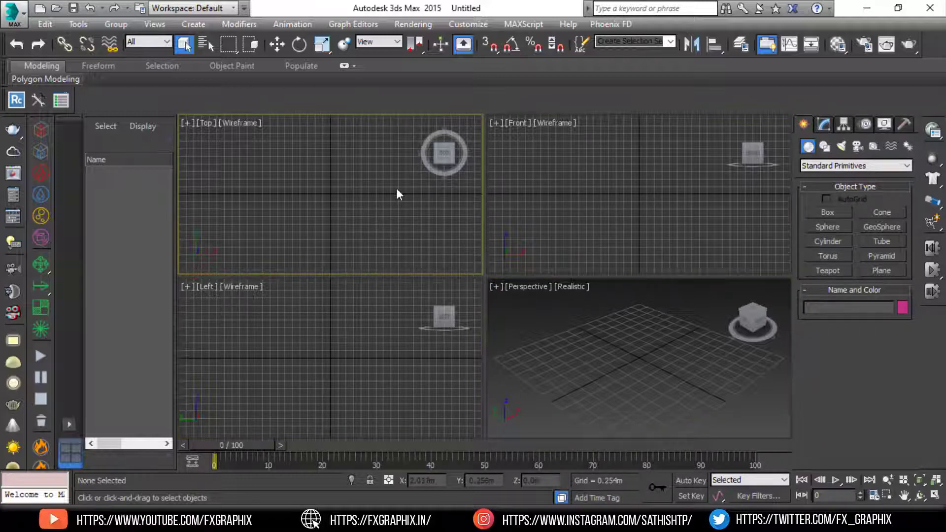
Step: In 3ds Max, set the display unit scale to metric Centimeters
click(474, 27)
click(500, 201)
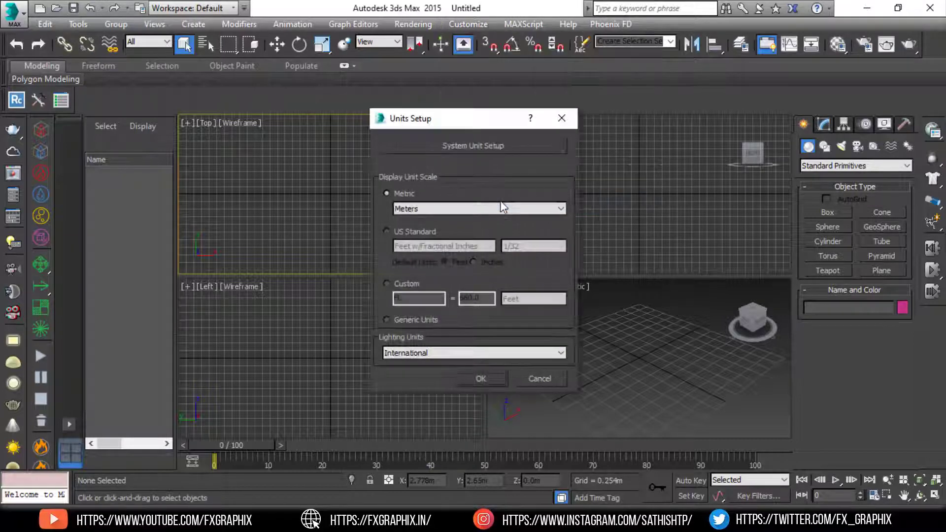
click(436, 208)
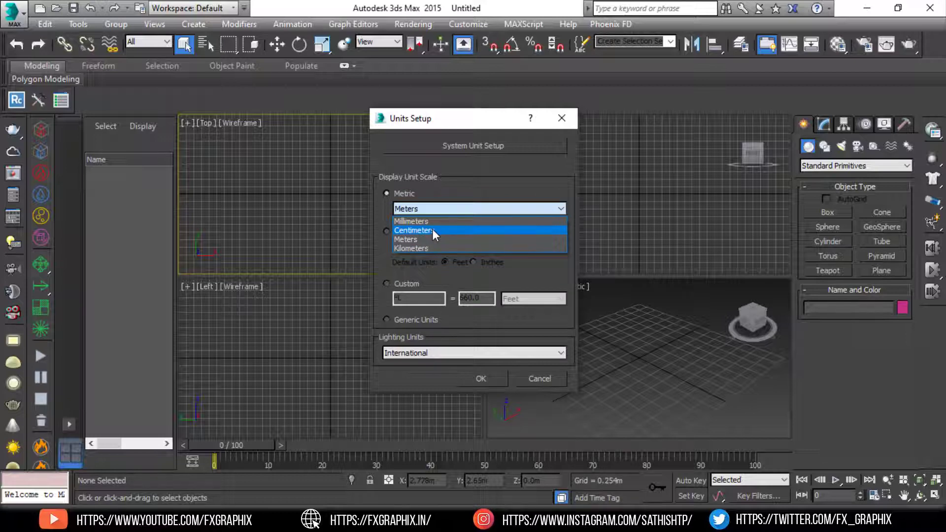
click(432, 230)
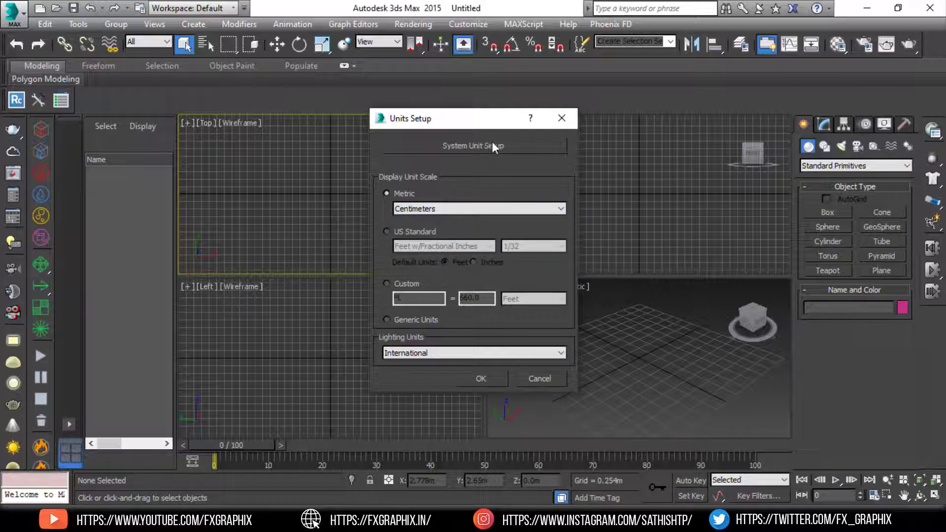
click(480, 378)
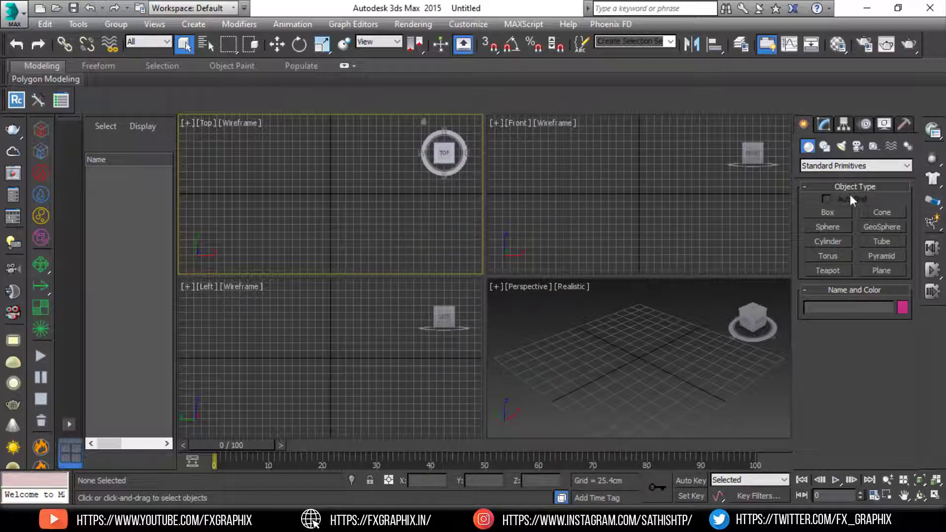
Step: Create a box with the Cube creation method, about 56 cm per side, at the grid's centre in the perspective view
click(834, 211)
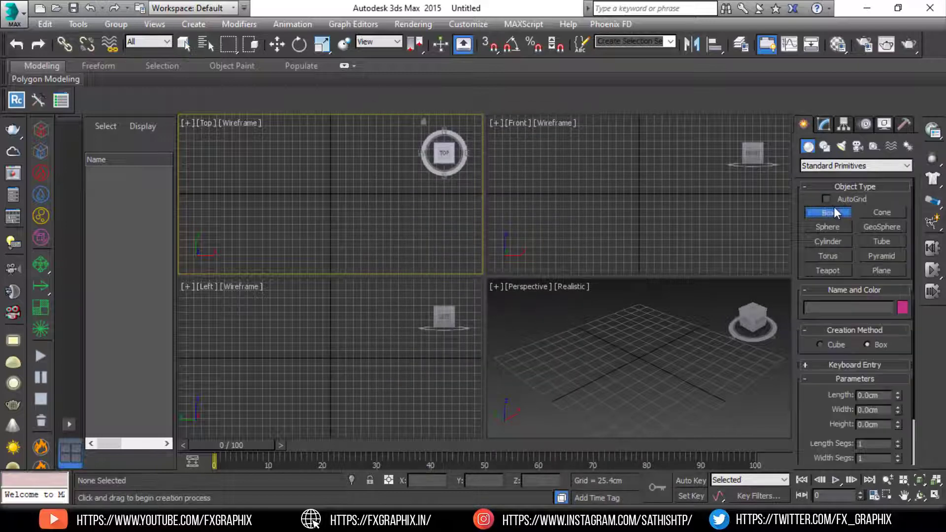
click(821, 344)
click(645, 366)
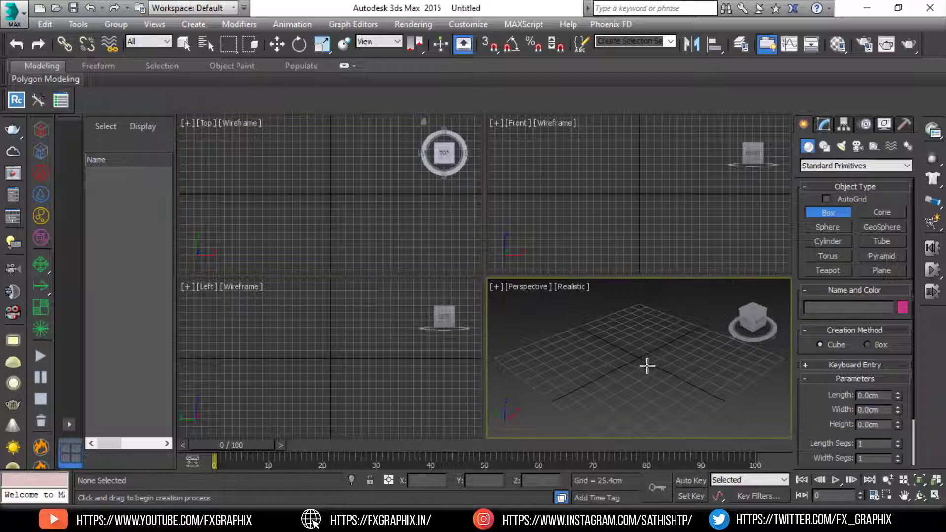
drag(640, 358, 647, 366)
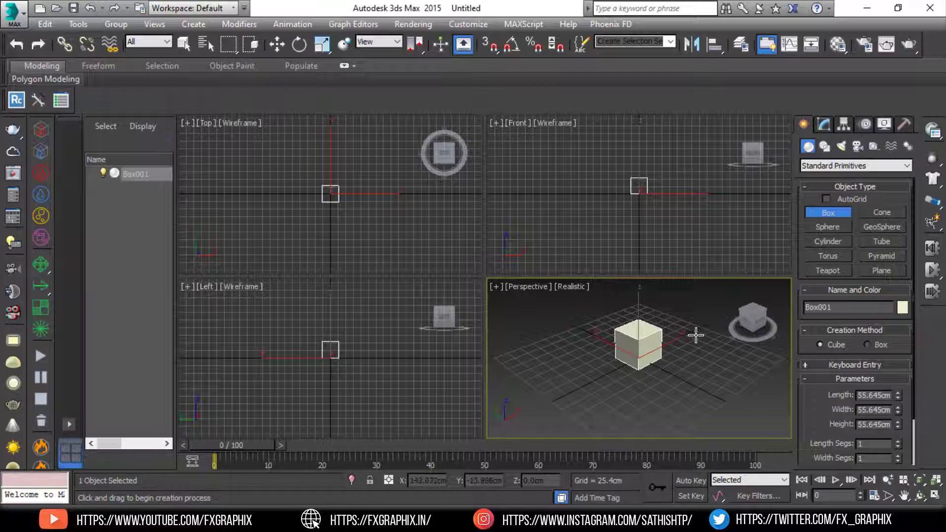
Step: Set the box's length, width and height to 10 cm each
double_click(879, 394)
text(10)
key(Return)
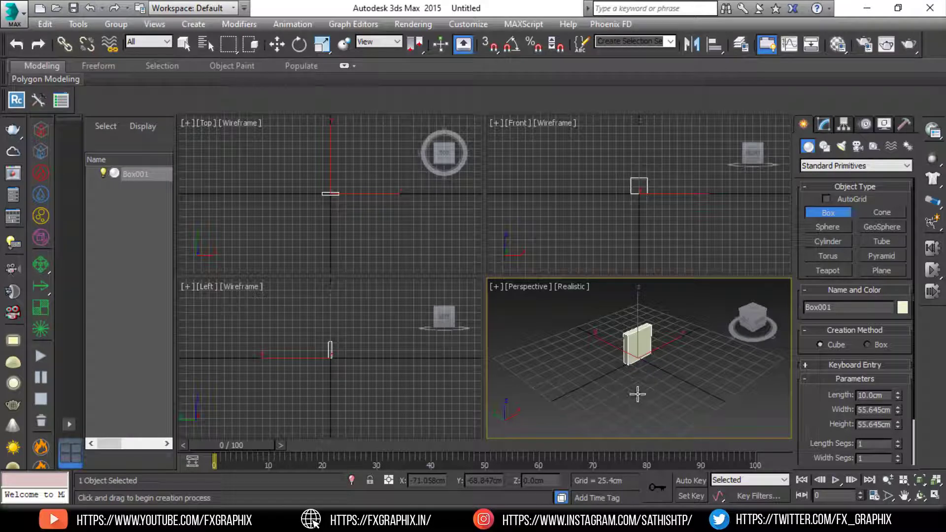
double_click(870, 410)
text(10)
key(Return)
double_click(869, 425)
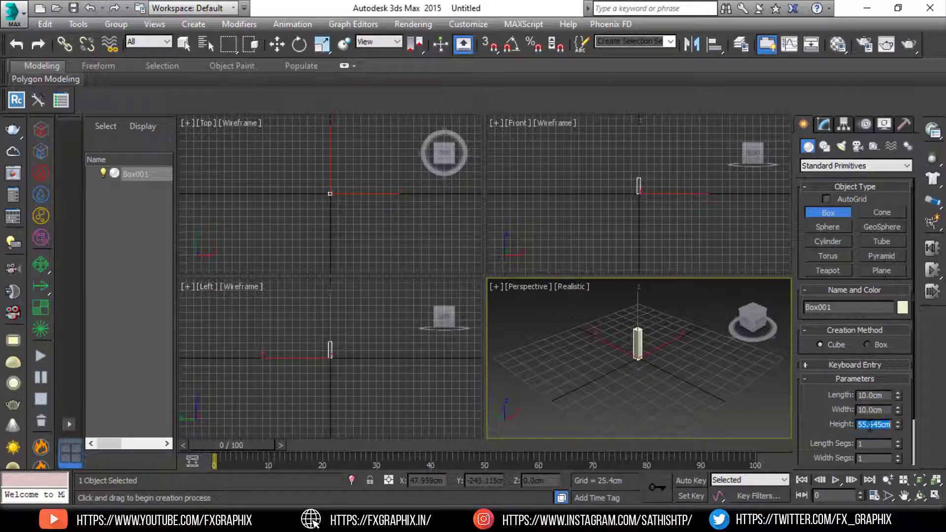
text(10)
key(Return)
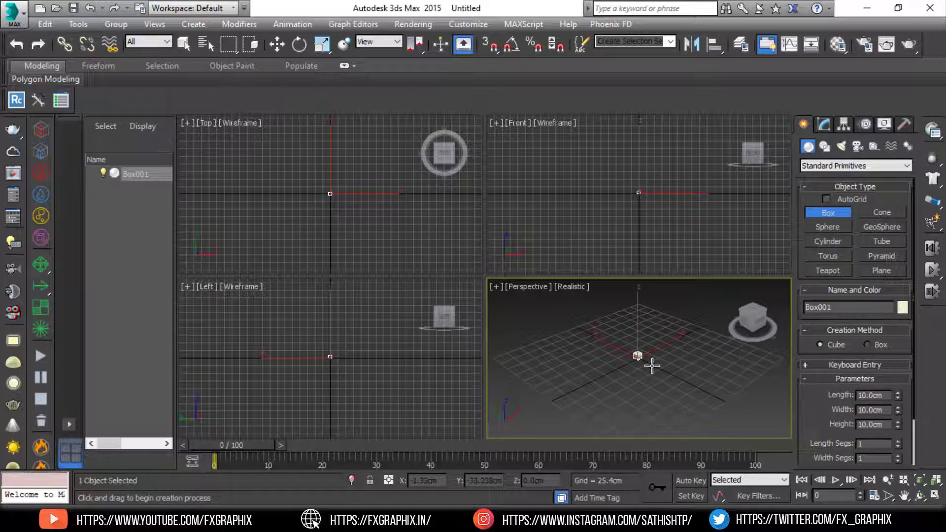
Step: Frame the cube in a maximized perspective view and move it on the ground plane to about X -0.85 cm, Y 0.85 cm
key(z)
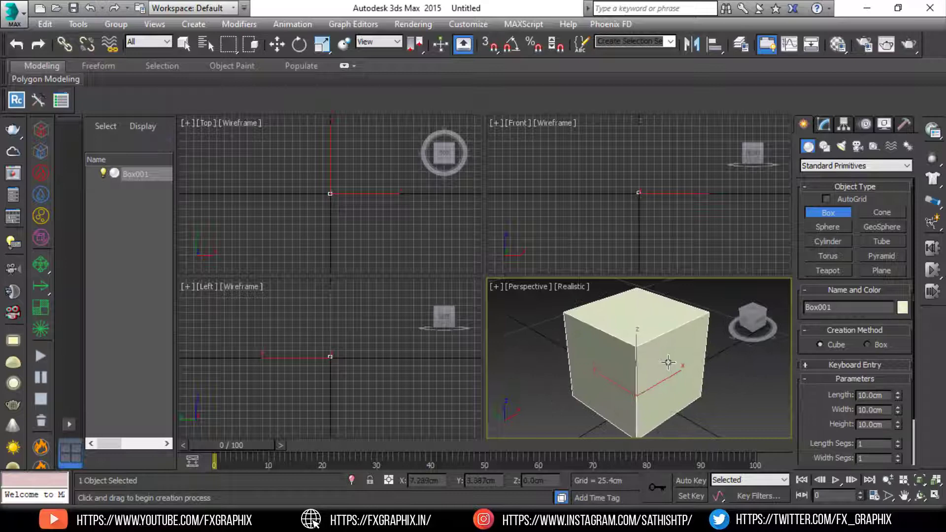
key(alt+w)
mouse_move(639, 340)
alt+middle_down()
mouse_move(652, 372)
mouse_move(639, 323)
mouse_move(638, 343)
alt+middle_up()
key(w)
alt+middle_drag(574, 321, 598, 332)
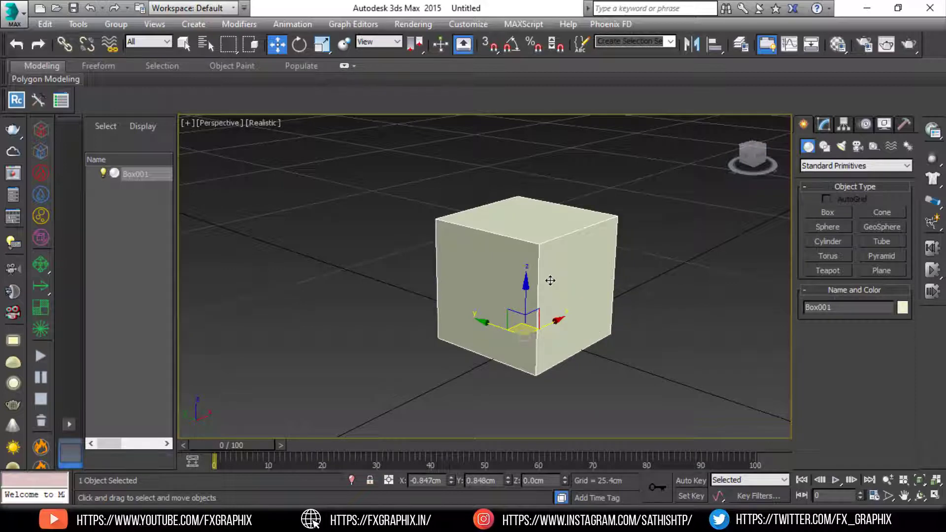
Step: Convert the cube to an Editable Poly
right_click(541, 253)
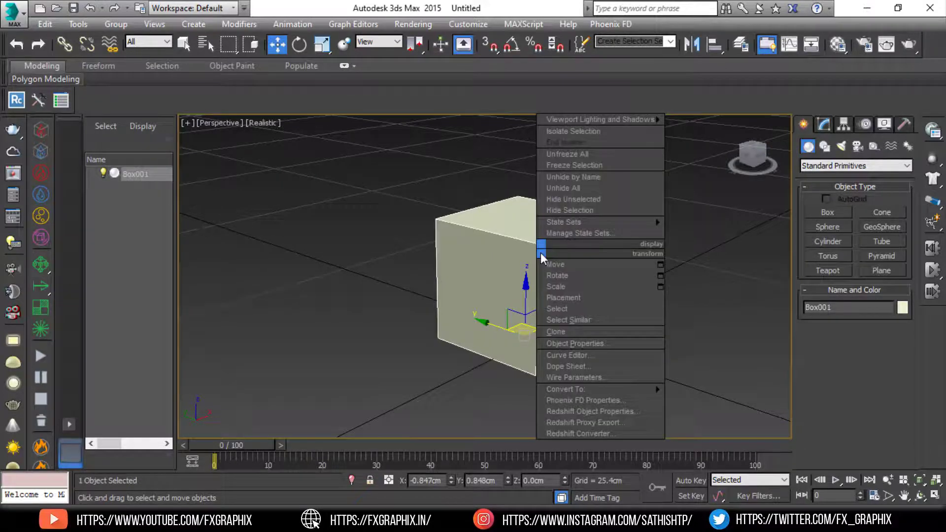
mouse_move(607, 388)
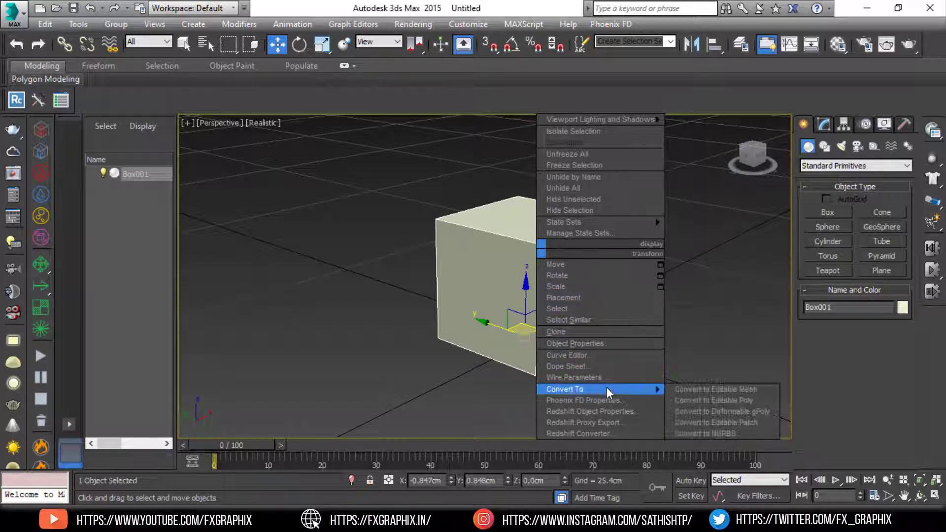
click(708, 400)
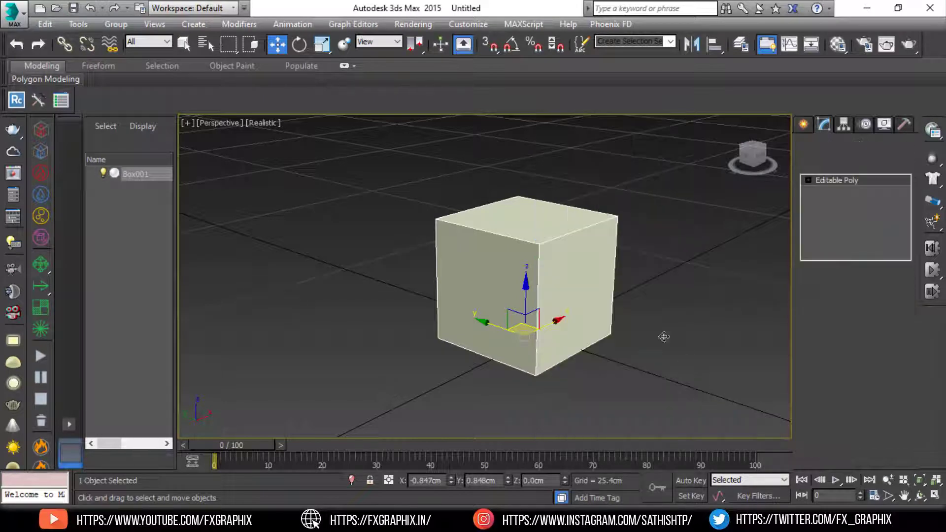
Step: Select the cube's top face in Polygon mode and set its material ID to 1
middle_drag(601, 291, 576, 289)
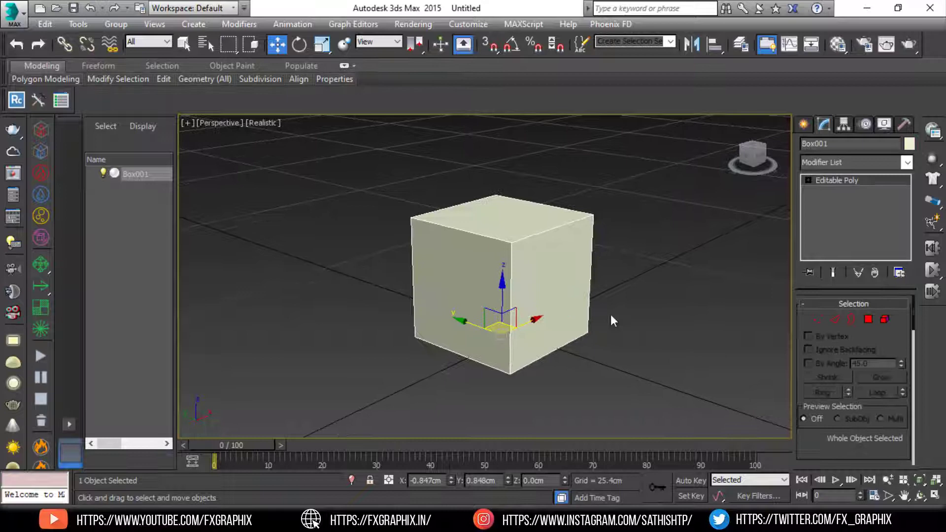
alt+middle_drag(611, 321, 560, 313)
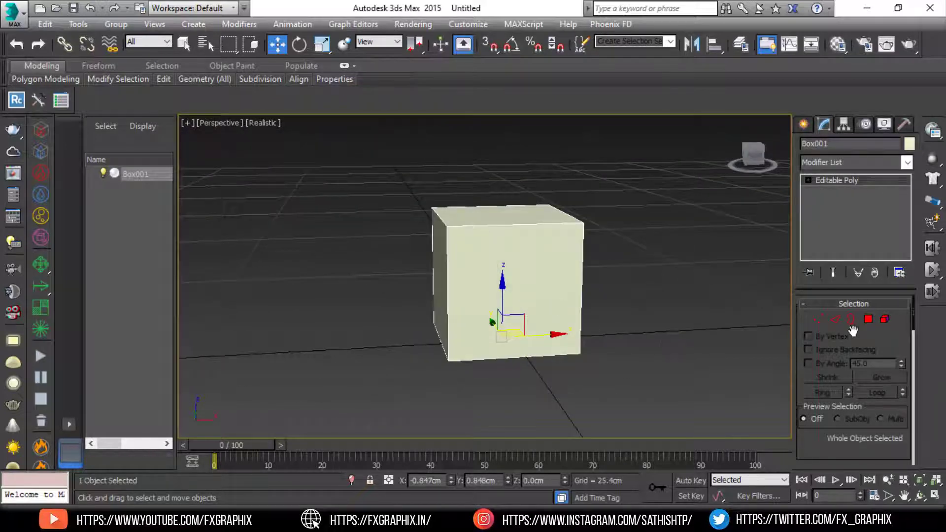
click(869, 319)
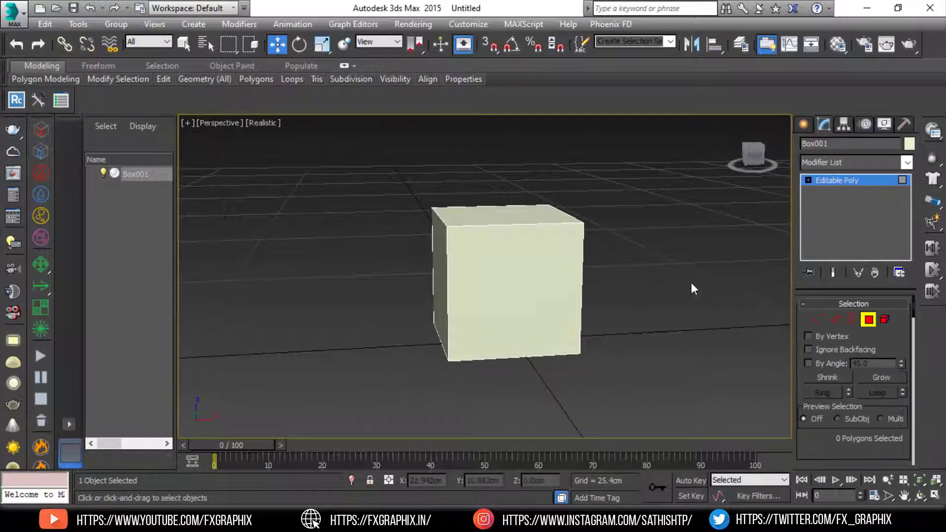
click(510, 219)
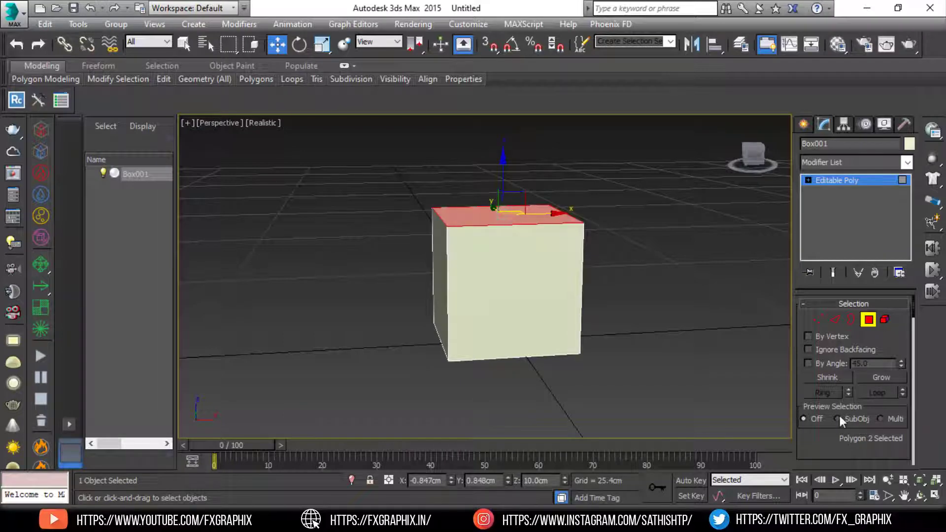
drag(793, 382, 749, 382)
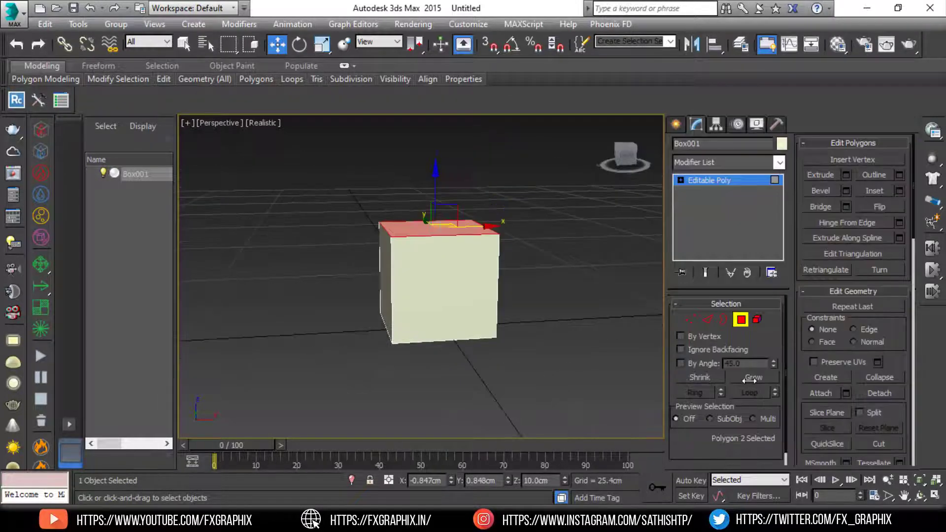
scroll(886, 365, down, 10)
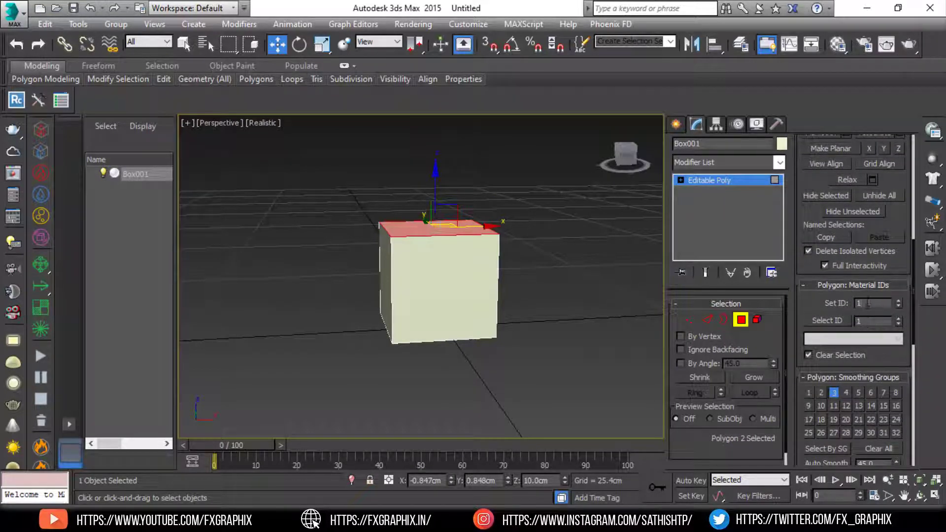
double_click(868, 303)
key(Return)
Step: Select the cube's four side polygons together and set their material ID to 2
alt+middle_drag(384, 272, 380, 256)
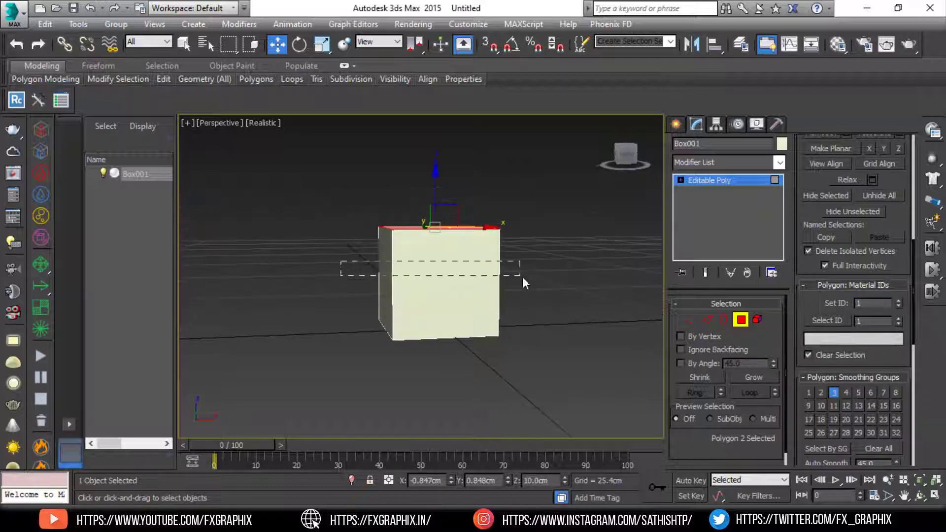
drag(523, 279, 524, 276)
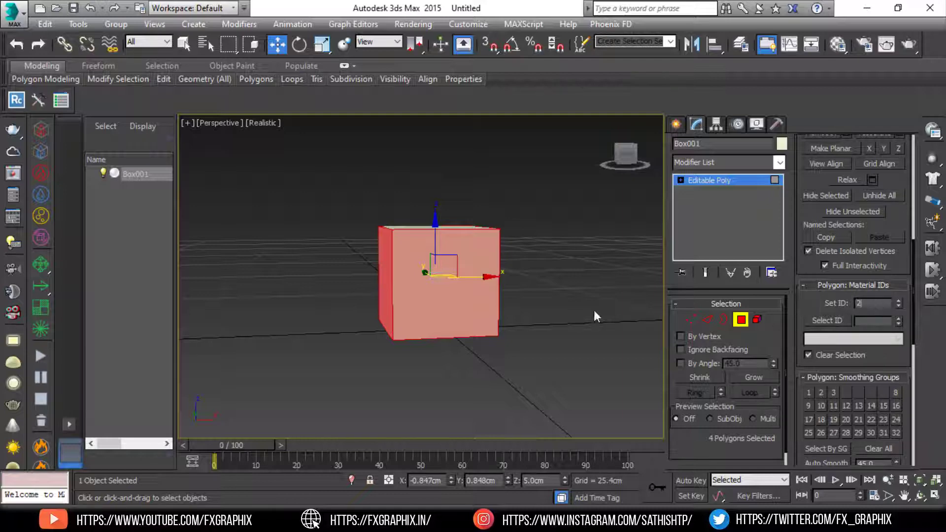
Step: Select the cube's bottom polygon, set its own material ID, and leave polygon sub-object mode
alt+middle_drag(656, 332, 517, 317)
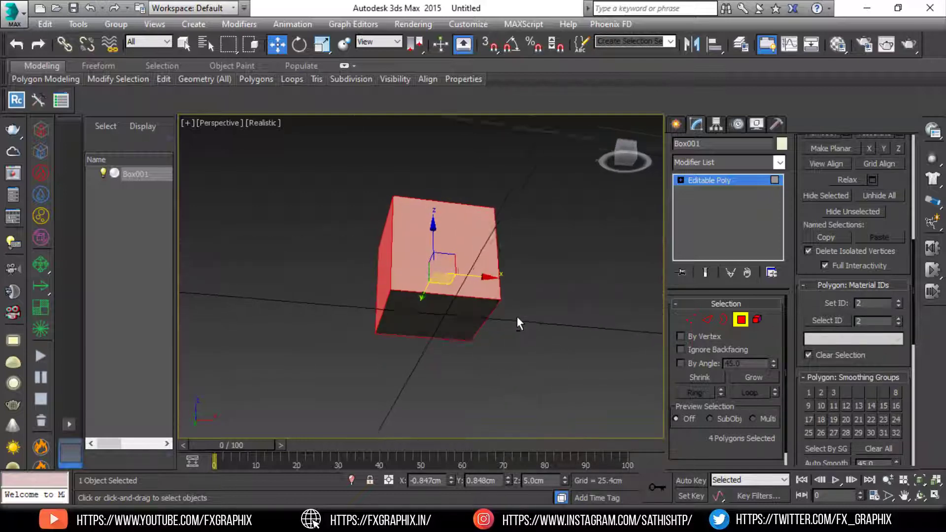
click(439, 316)
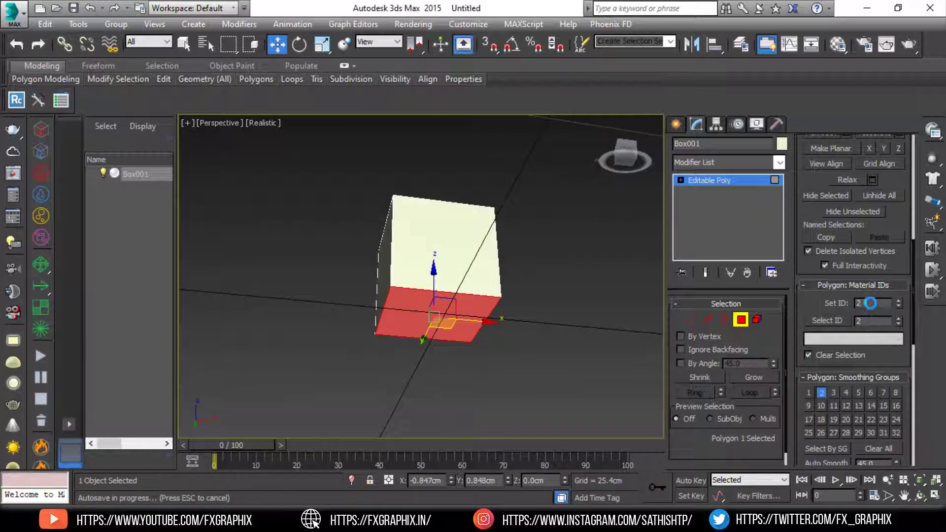
click(872, 303)
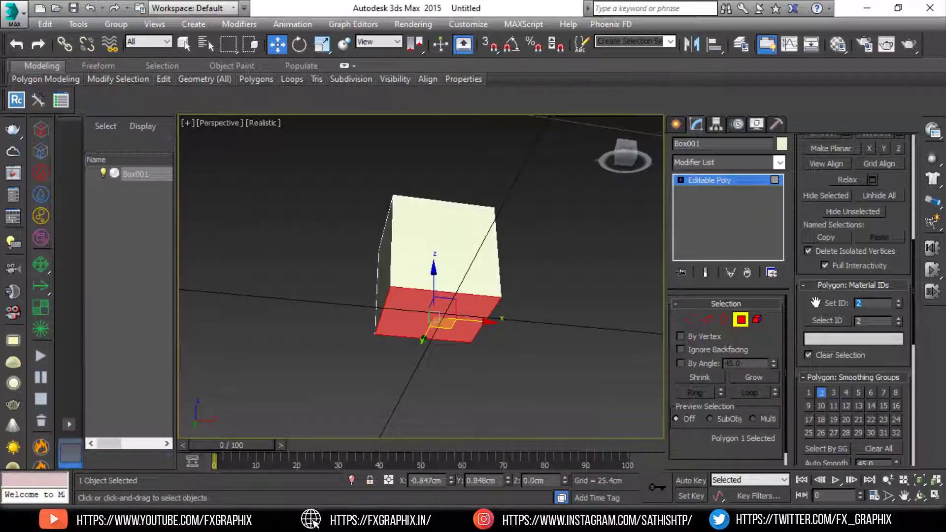
click(606, 291)
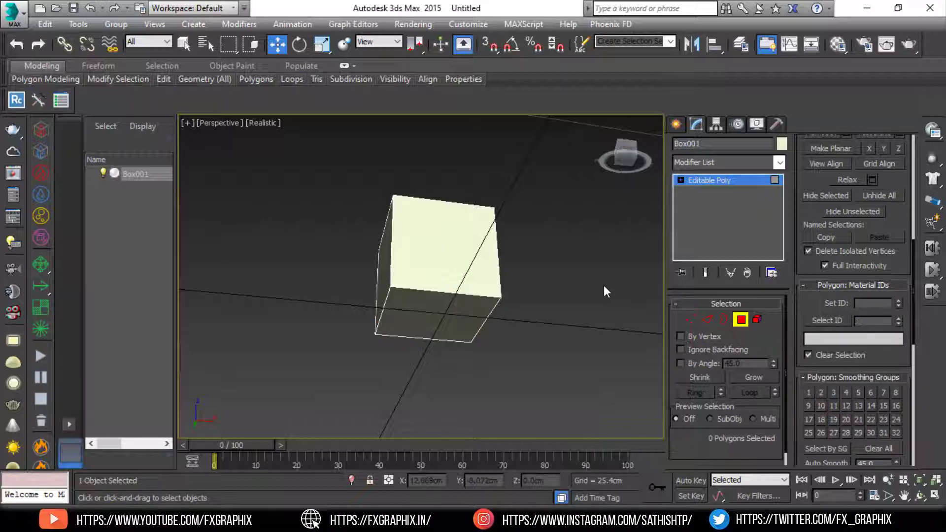
alt+middle_drag(555, 296, 564, 395)
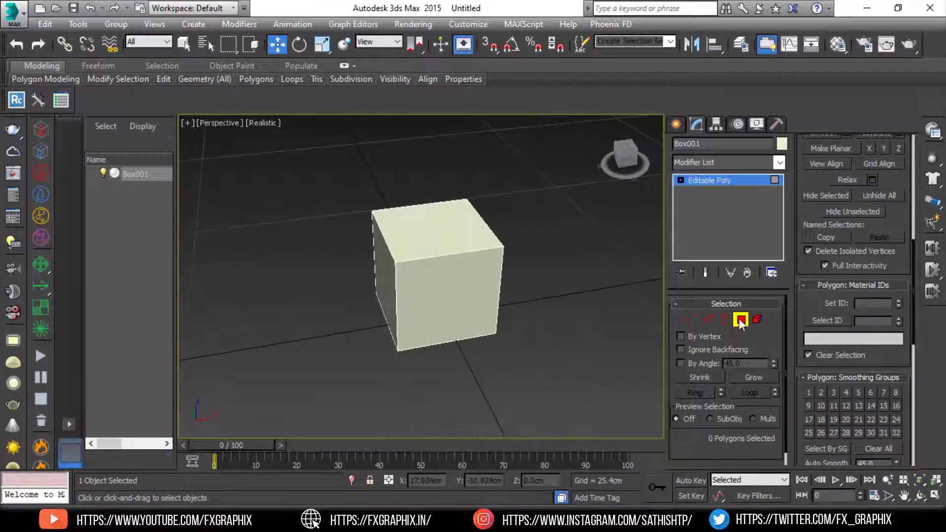
click(742, 320)
middle_drag(482, 315, 521, 352)
alt+middle_drag(483, 340, 556, 299)
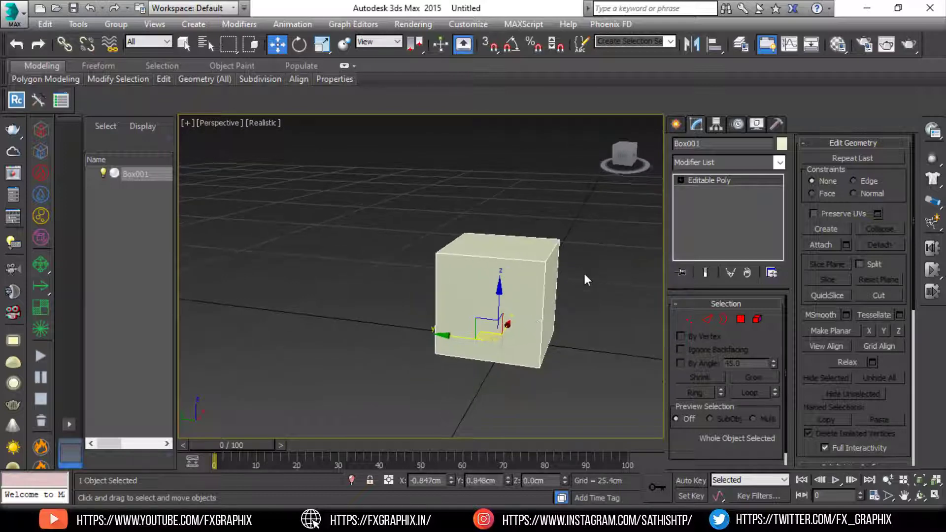
Step: Open the Material Editor and place its window clear of the cube
click(838, 45)
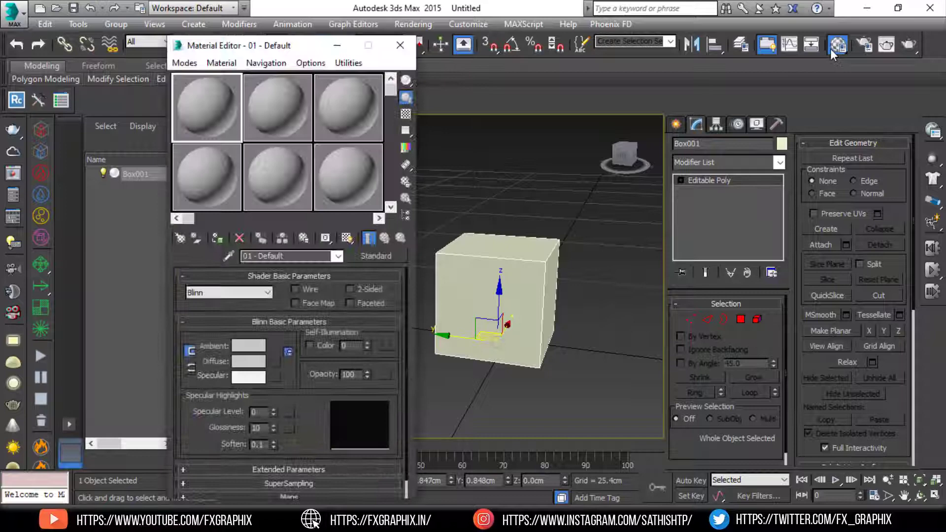
drag(248, 49, 95, 43)
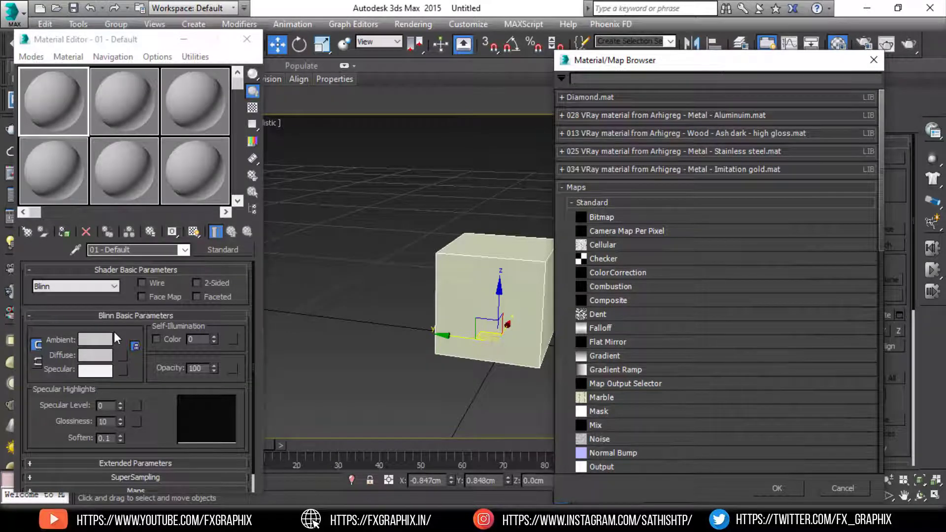
scroll(651, 232, down, 7)
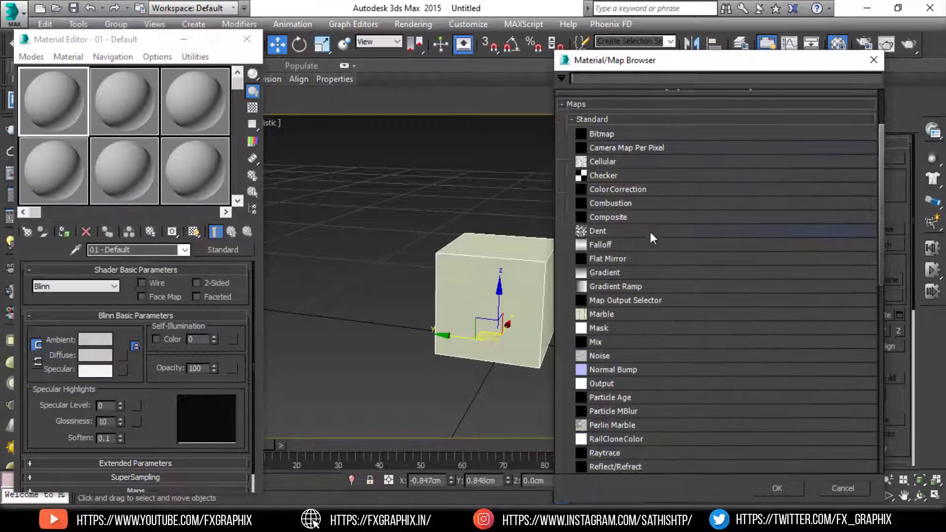
scroll(650, 202, down, 5)
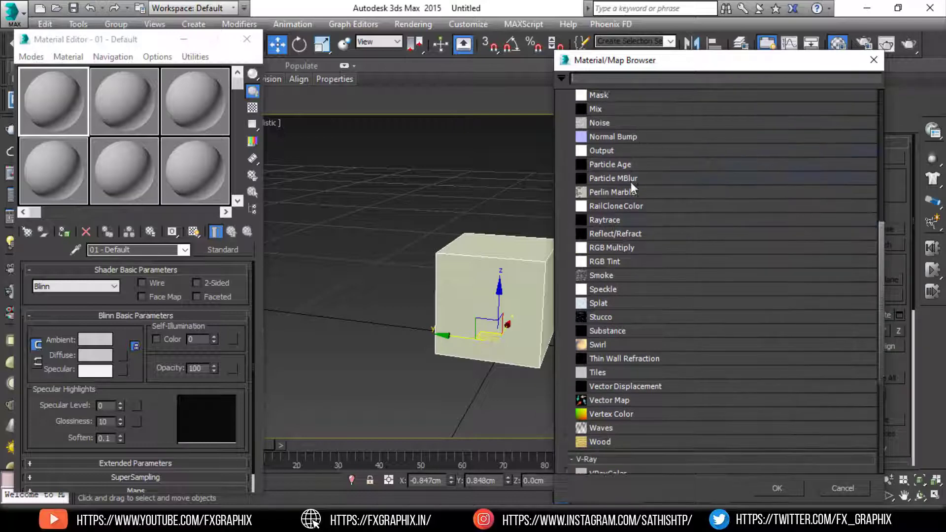
scroll(625, 304, down, 2)
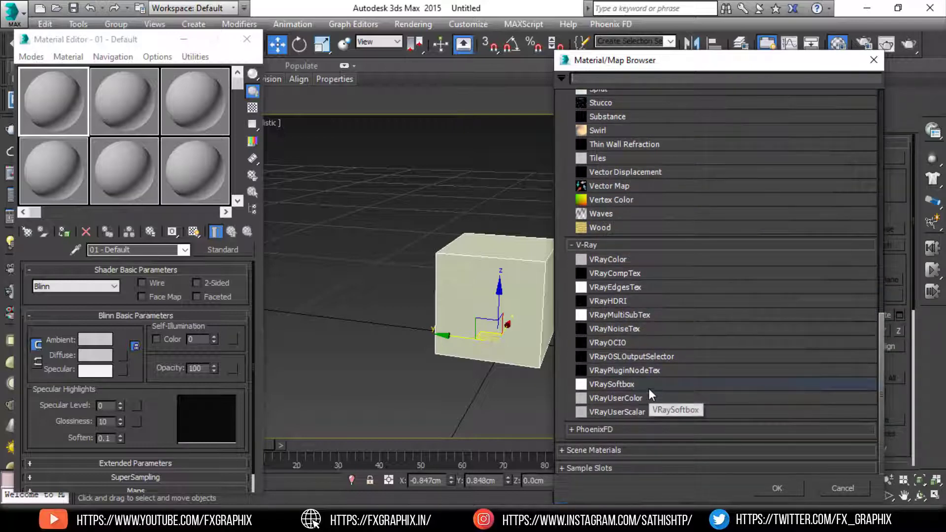
scroll(643, 354, up, 10)
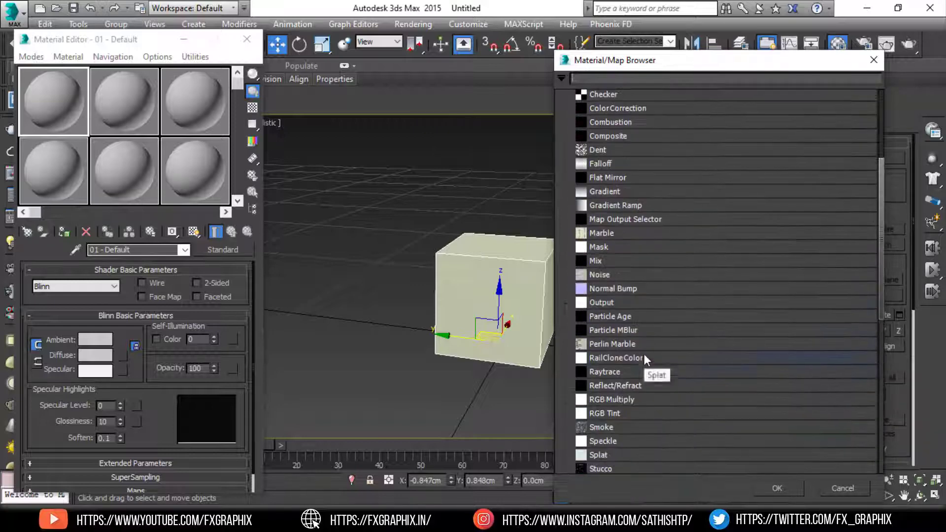
click(874, 60)
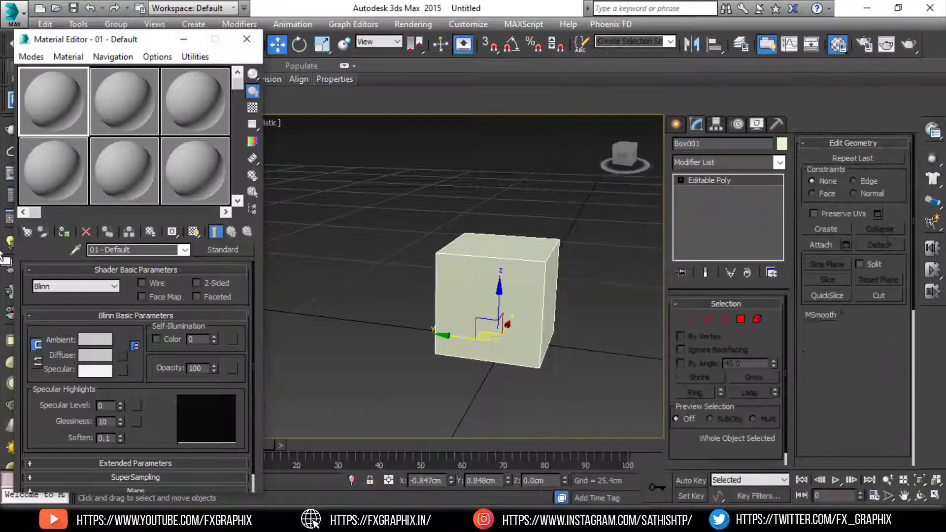
Step: Replace the first sample slot's material with a Multi/Sub-Object material and set its number of materials to 3
click(27, 232)
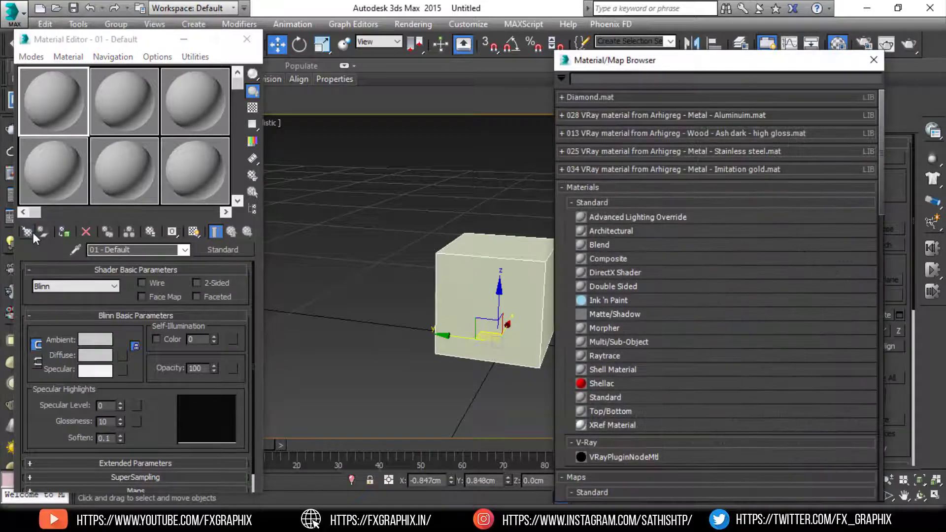
double_click(616, 341)
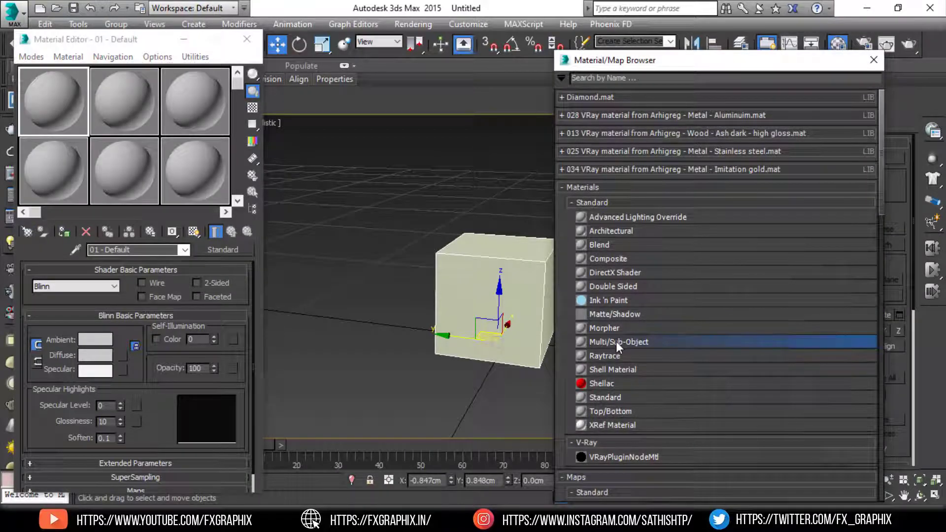
click(874, 60)
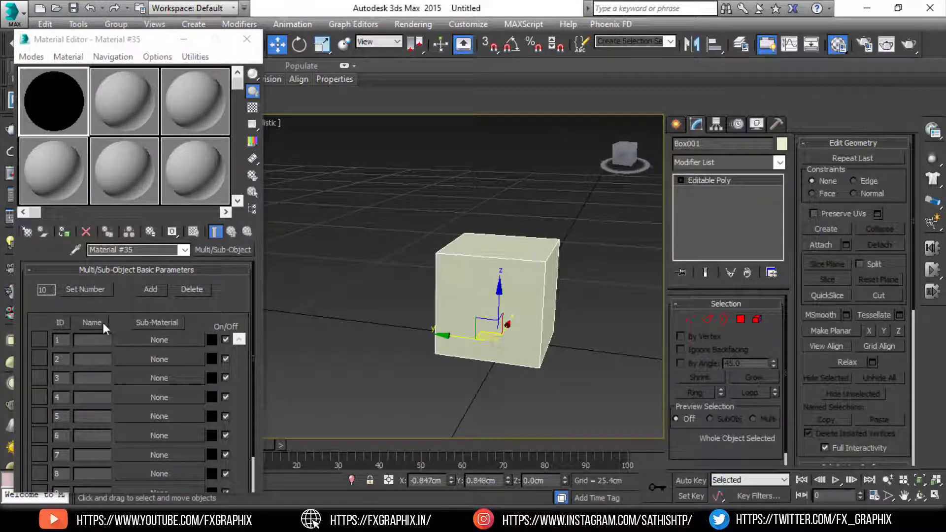
click(78, 290)
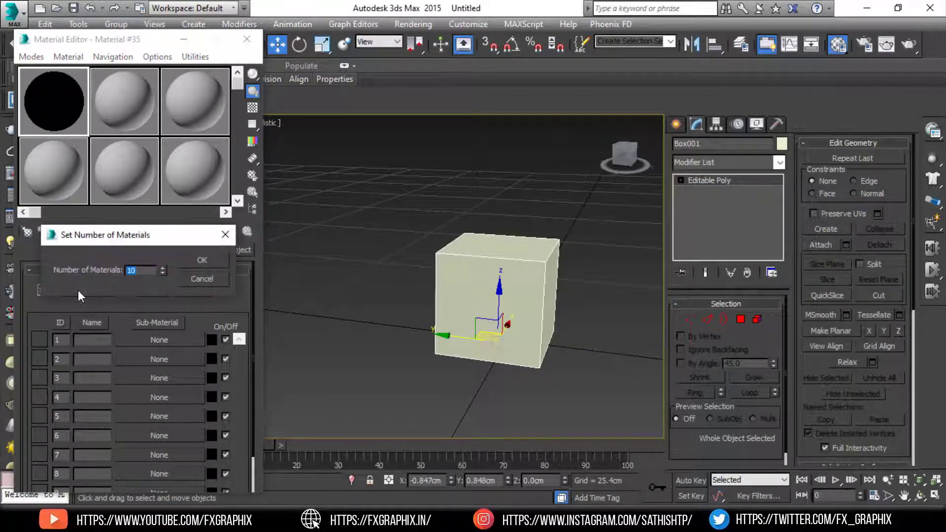
text(3)
click(200, 261)
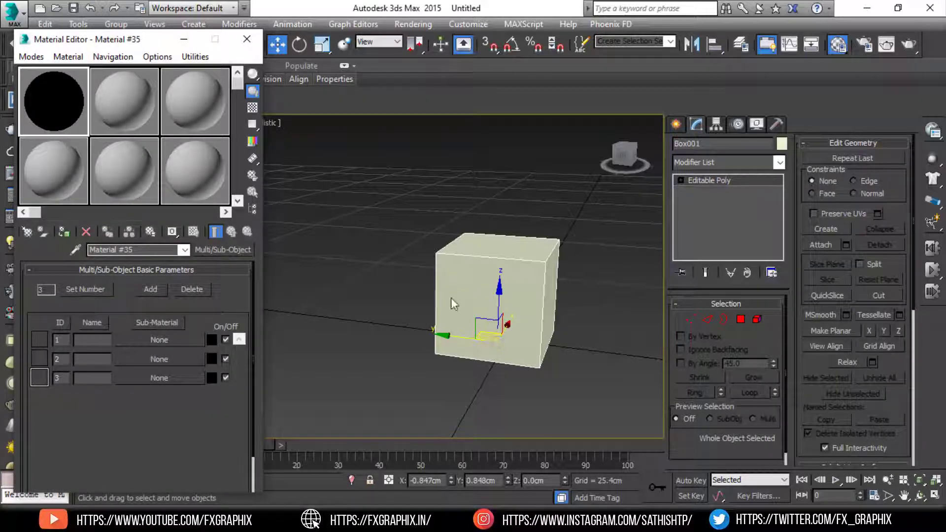
Step: Centre the cube at the grid origin by setting its X and Y positions to 0 cm
alt+middle_drag(512, 287, 457, 334)
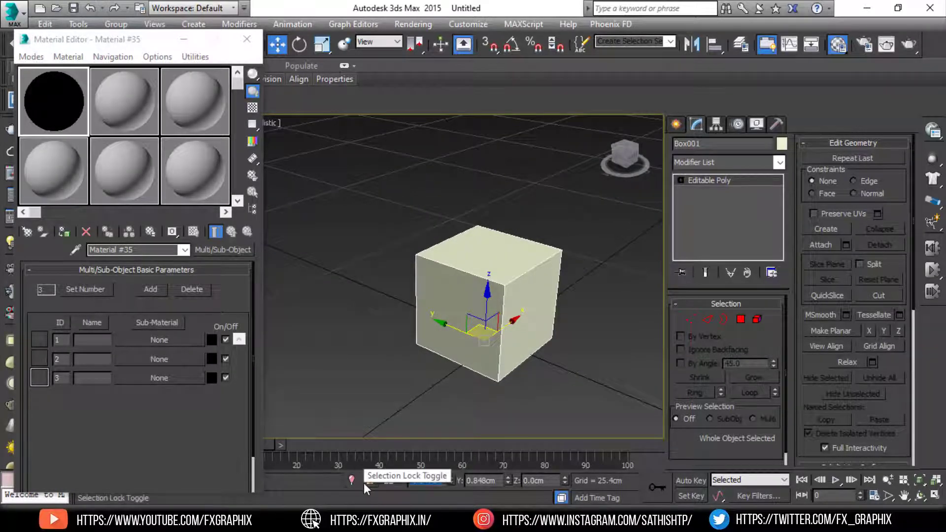
key(Tab)
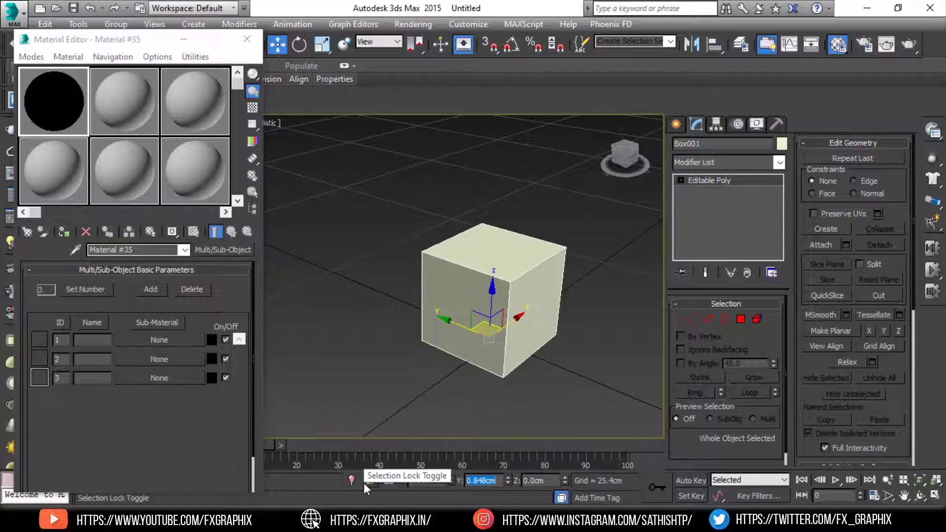
text(0)
key(Return)
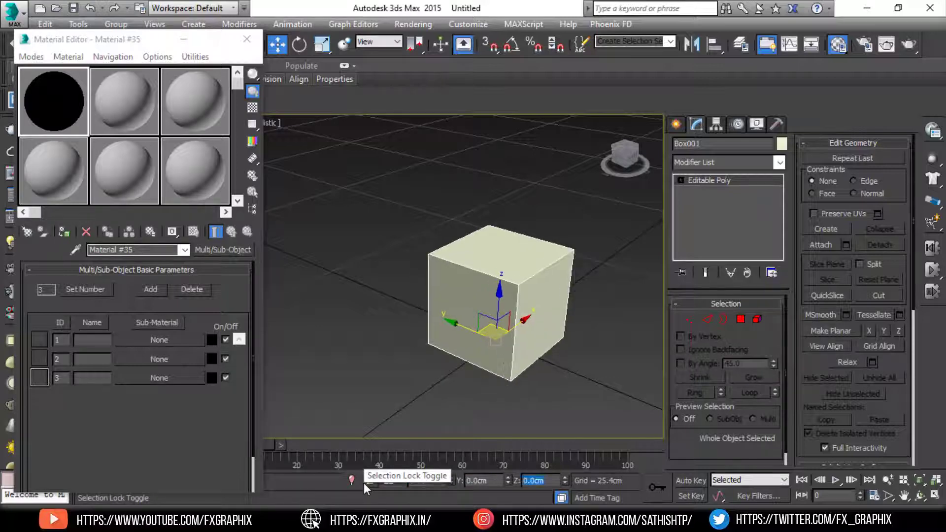
click(99, 452)
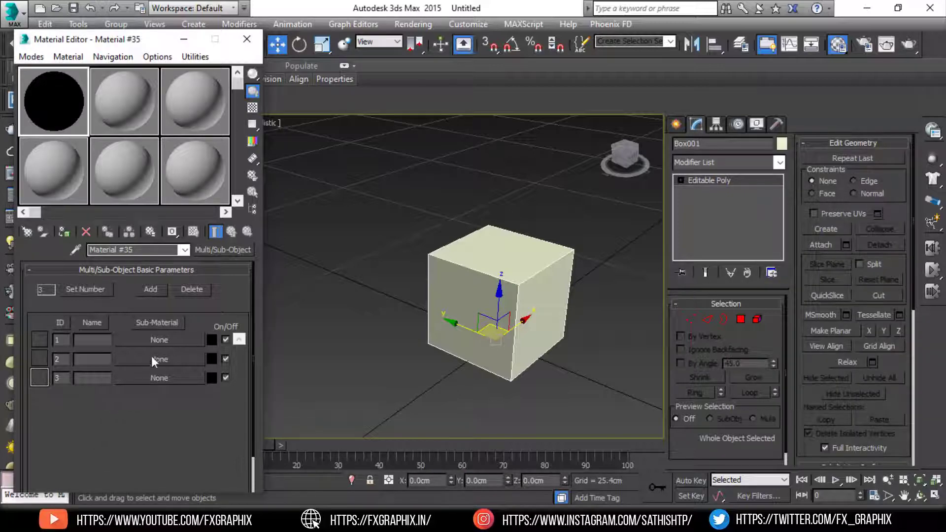
Step: Assign an Architectural material to sub-material ID 1 of the Multi/Sub-Object material
click(153, 341)
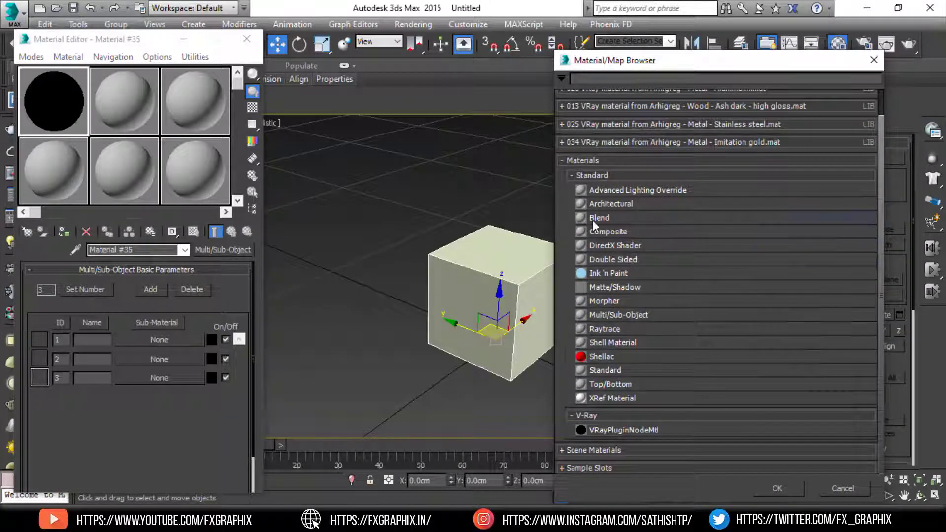
double_click(598, 205)
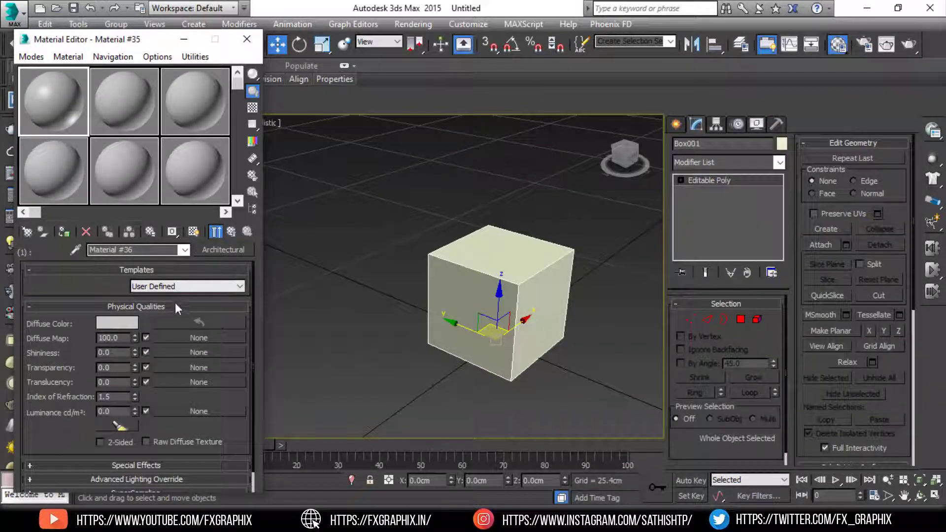
Step: Apply the Stone template to sub-material ID 1 and use the grass_top image as its diffuse bitmap
click(182, 285)
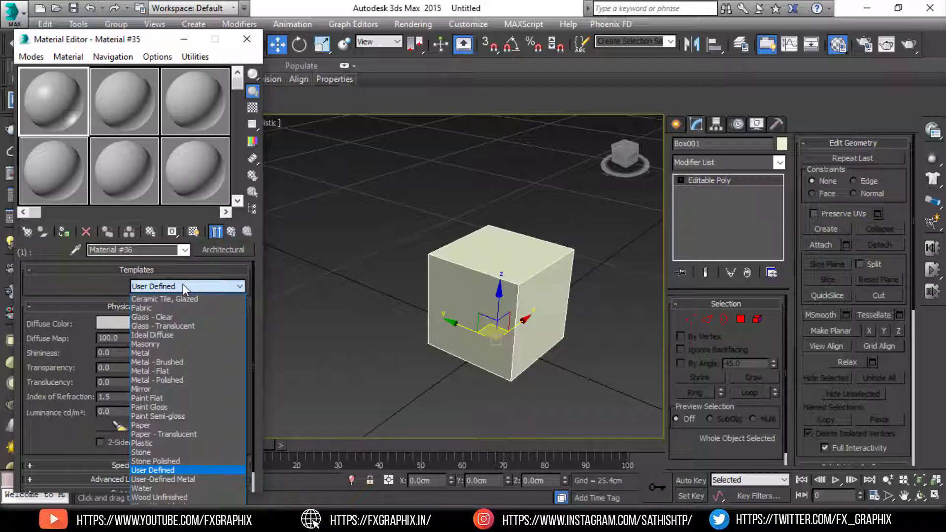
click(147, 452)
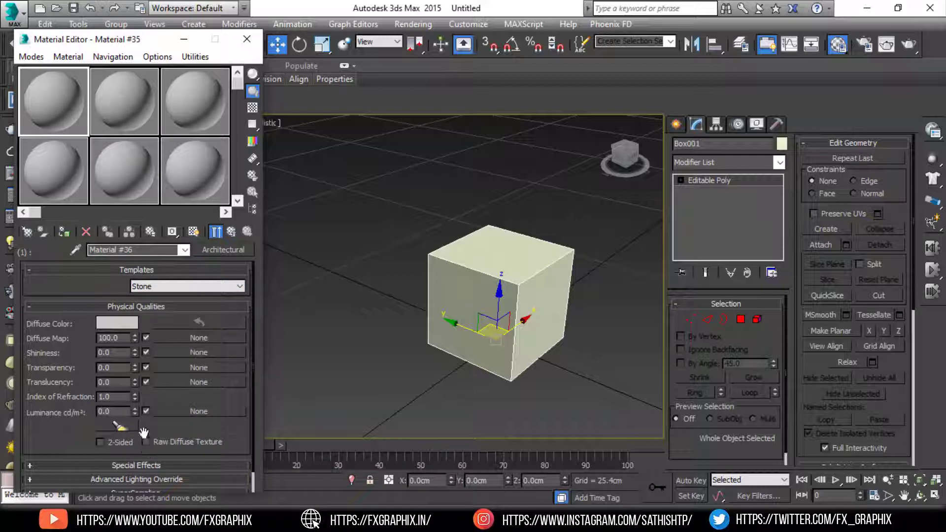
click(189, 339)
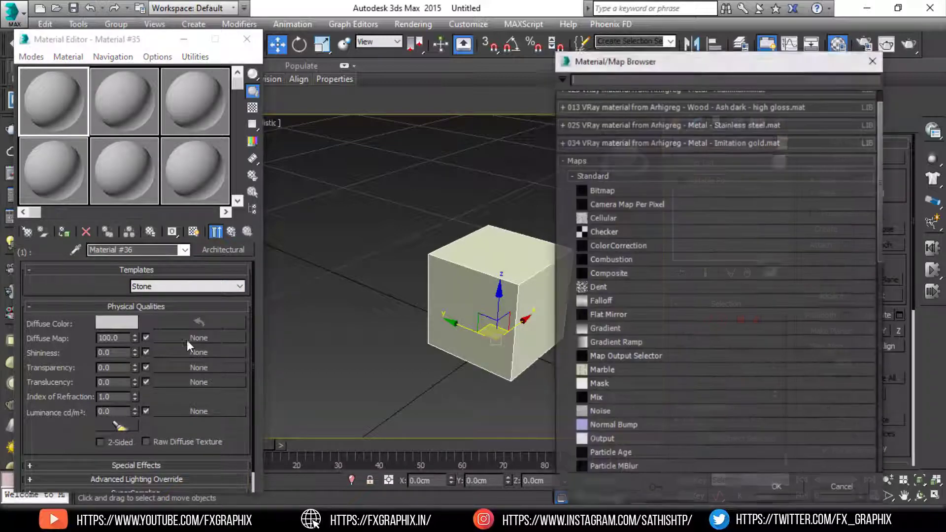
double_click(616, 190)
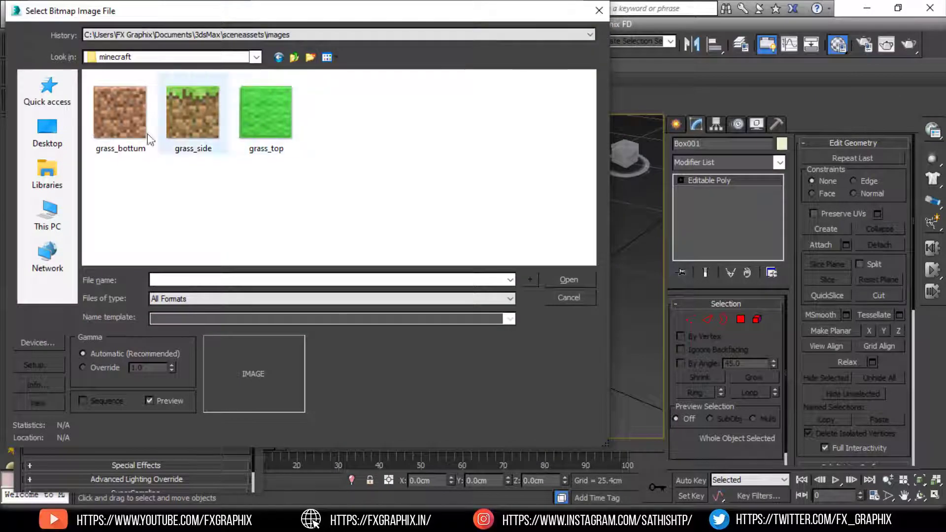
double_click(258, 114)
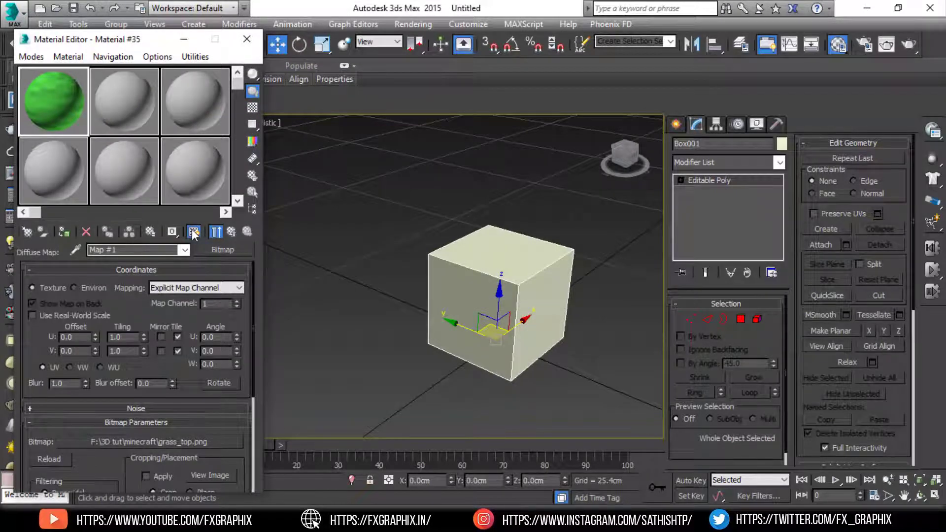
click(232, 231)
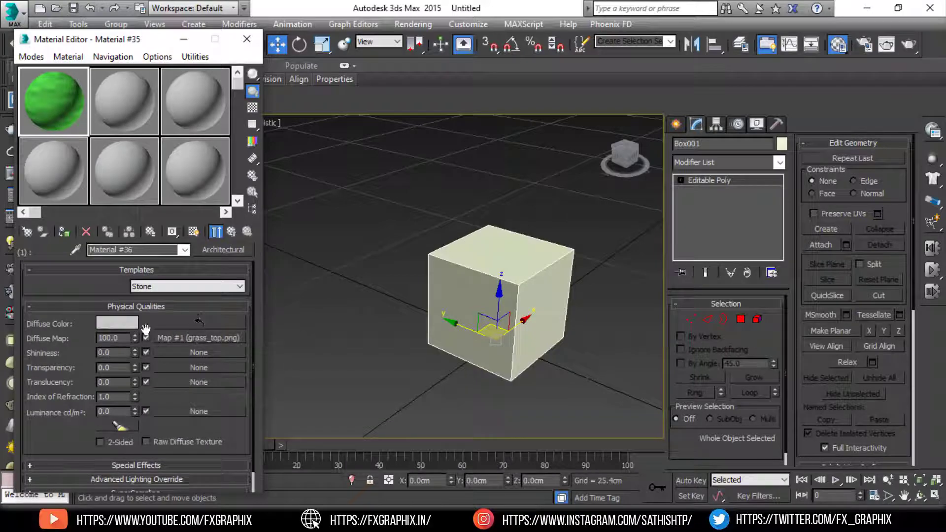
click(232, 231)
Step: Give sub-material ID 2 an Architectural material with the Stone template and the grass_side image as its diffuse bitmap
click(158, 359)
double_click(586, 208)
click(196, 288)
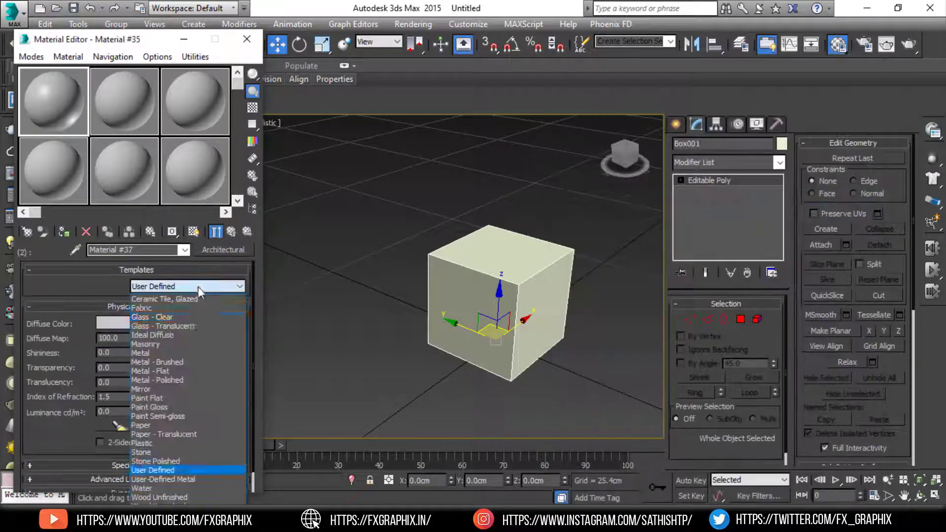
click(159, 453)
click(205, 339)
double_click(604, 121)
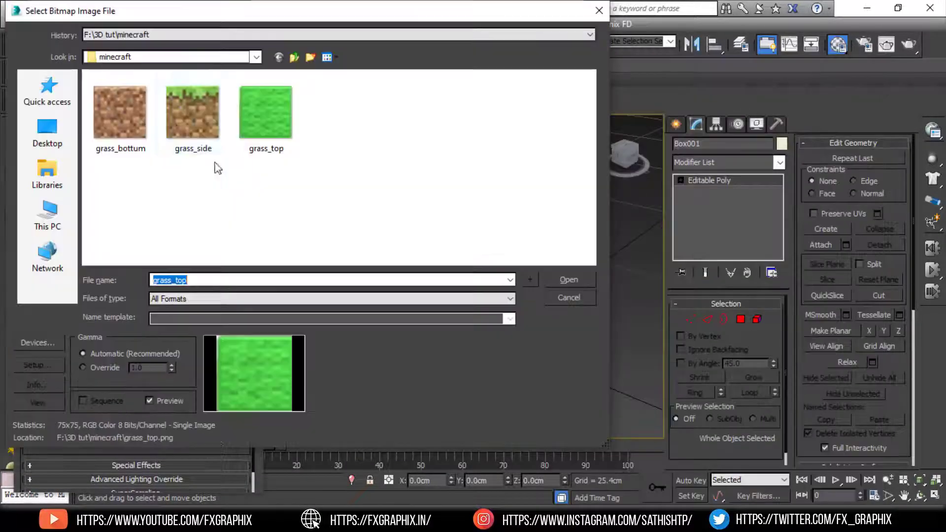
double_click(194, 110)
click(231, 232)
click(231, 231)
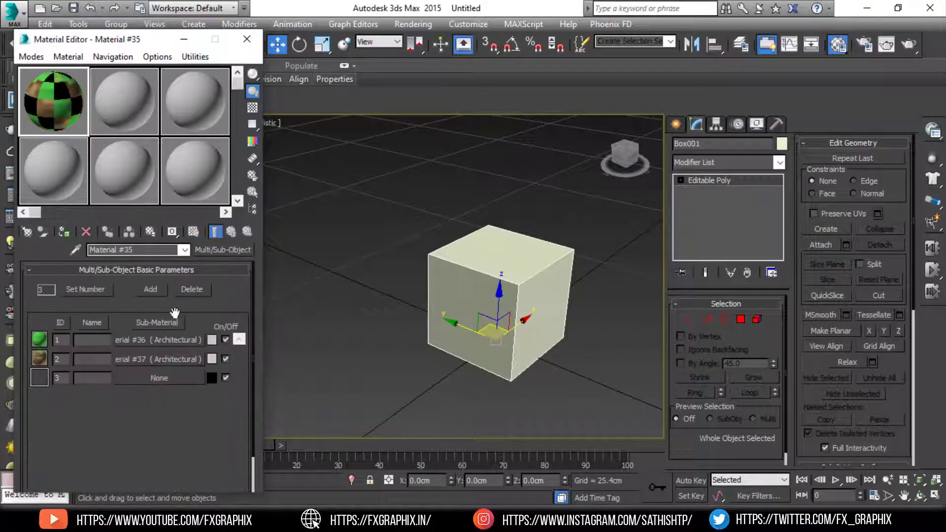
Step: Give sub-material ID 3 an Architectural material with the Stone template and the grass_bottum image as its diffuse bitmap
click(159, 378)
double_click(611, 204)
click(187, 286)
click(159, 445)
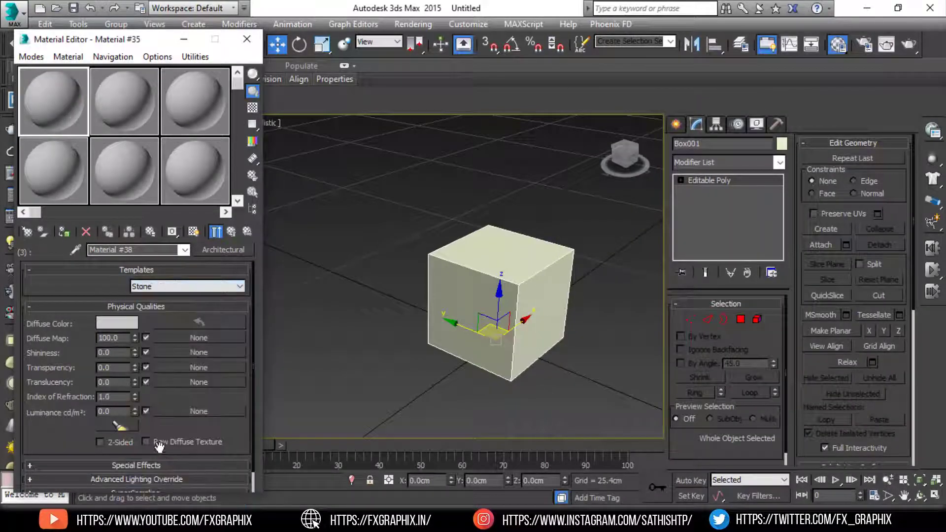
click(178, 340)
double_click(614, 190)
double_click(131, 112)
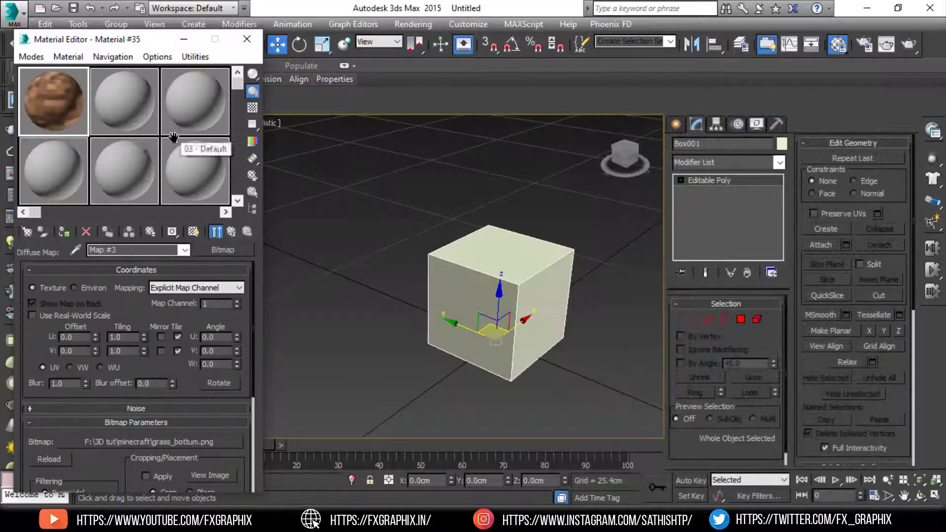
click(235, 230)
click(232, 231)
Step: Assign the finished Multi/Sub-Object material to the cube and inspect its textured sides
middle_drag(499, 309, 480, 271)
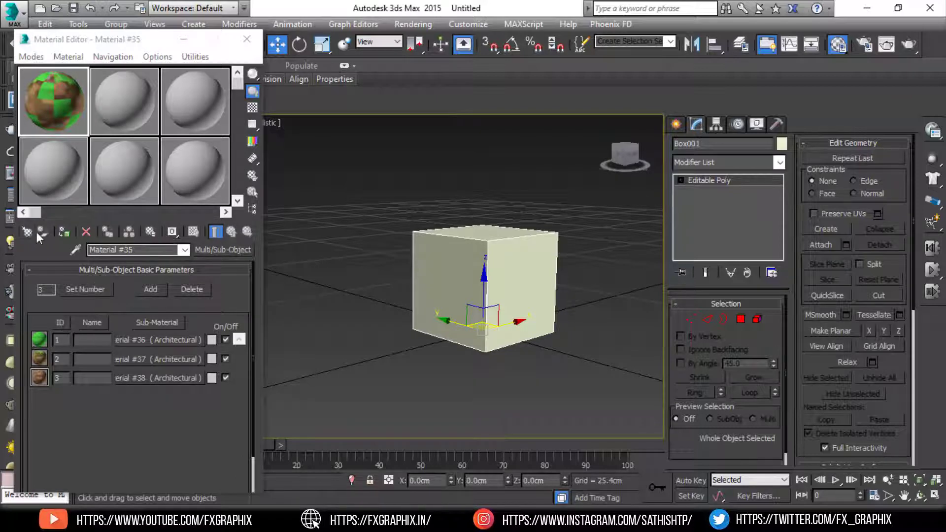
click(64, 232)
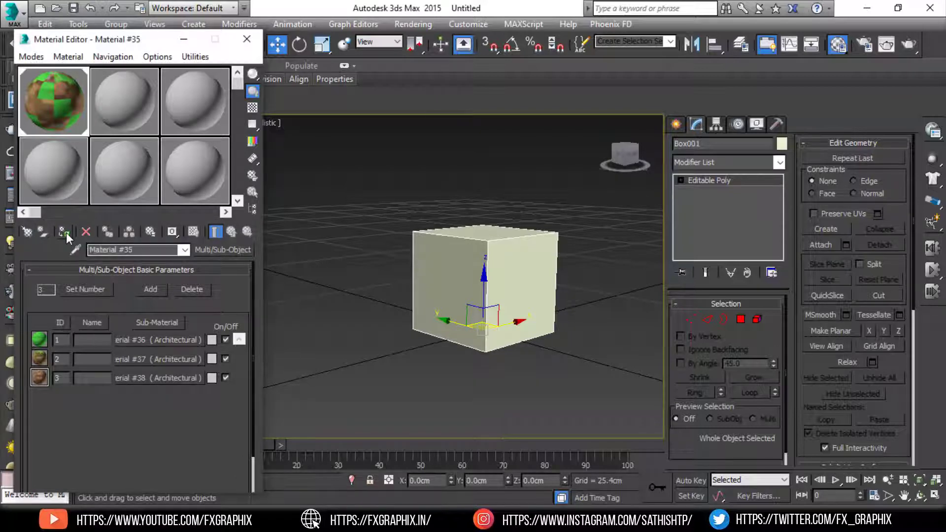
click(375, 251)
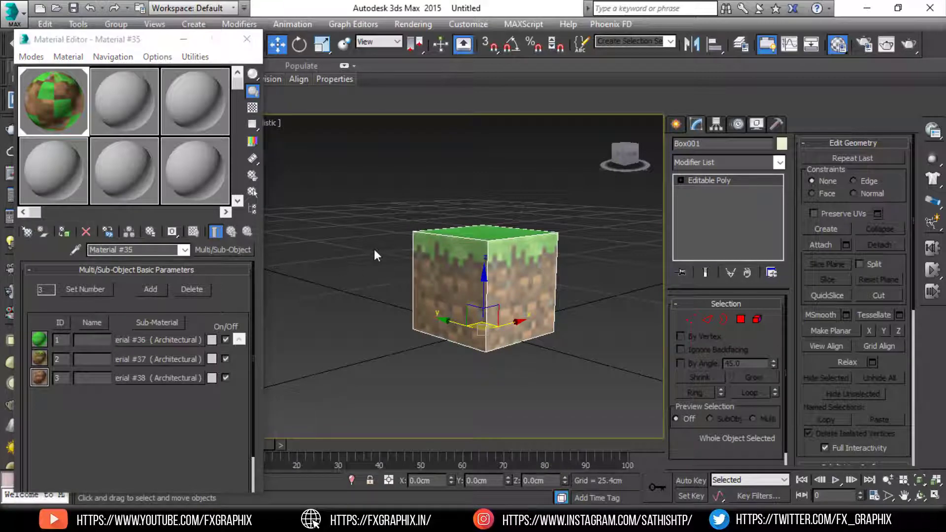
alt+middle_drag(503, 265, 605, 299)
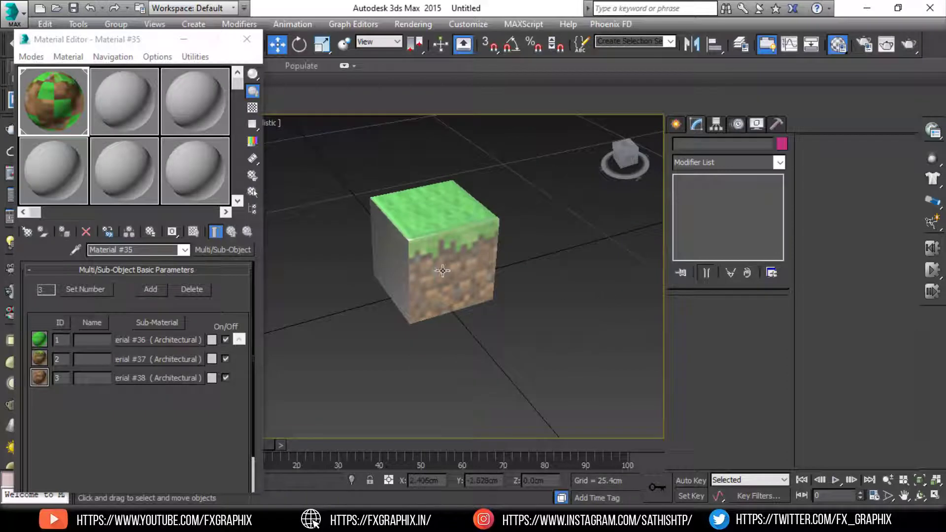
middle_drag(418, 271, 437, 264)
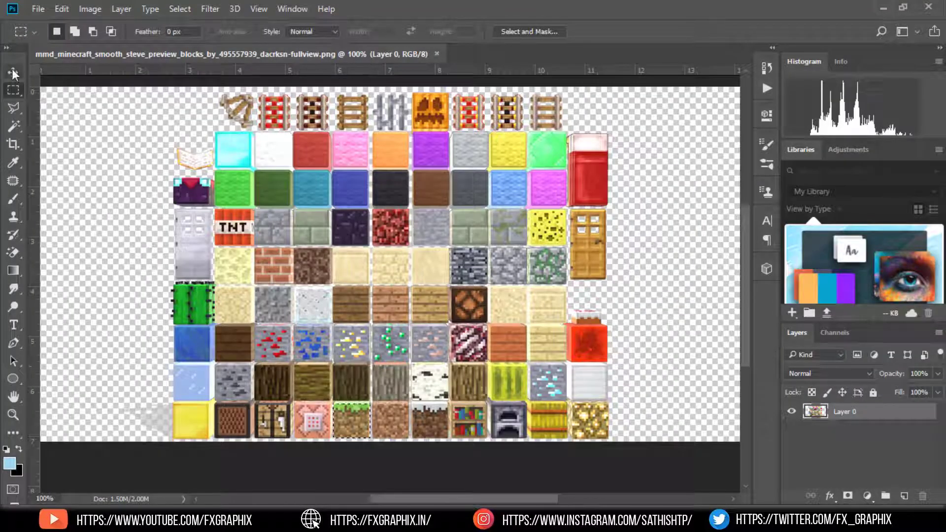
Step: Switch to Photoshop and marquee-select the snow-topped dirt block in the Minecraft texture sheet
drag(360, 424, 407, 194)
key(ctrl+plus)
drag(446, 332, 409, 242)
click(13, 73)
key(ctrl+z)
Step: Place the selected snow-topped dirt tile in a new document and scale it to cover the canvas
click(38, 8)
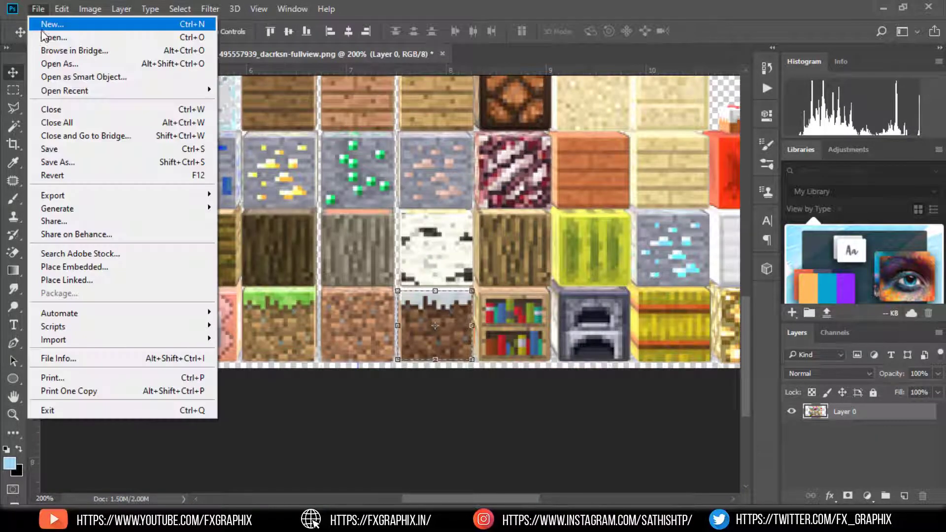
click(45, 26)
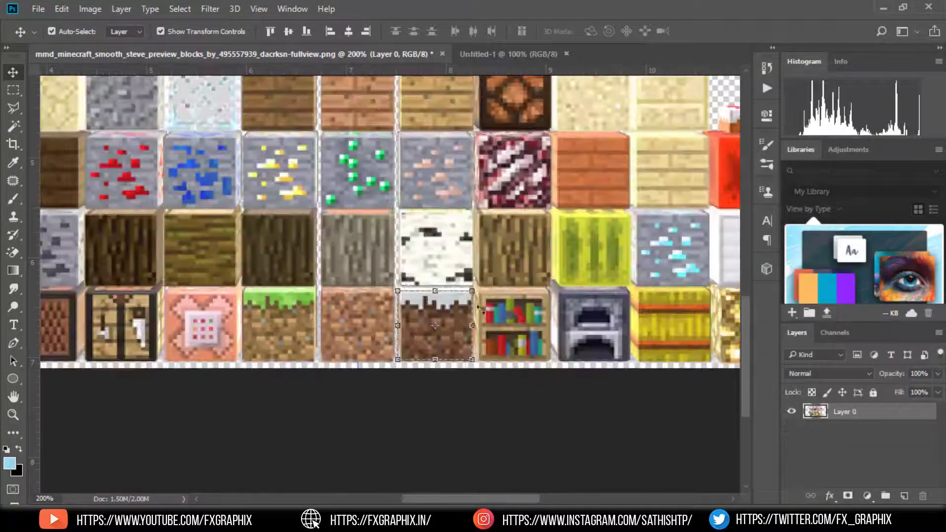
drag(433, 276, 395, 283)
key(ctrl+plus)
key(ctrl+plus)
key(ctrl+plus)
shift+drag(427, 234, 495, 171)
drag(444, 227, 441, 249)
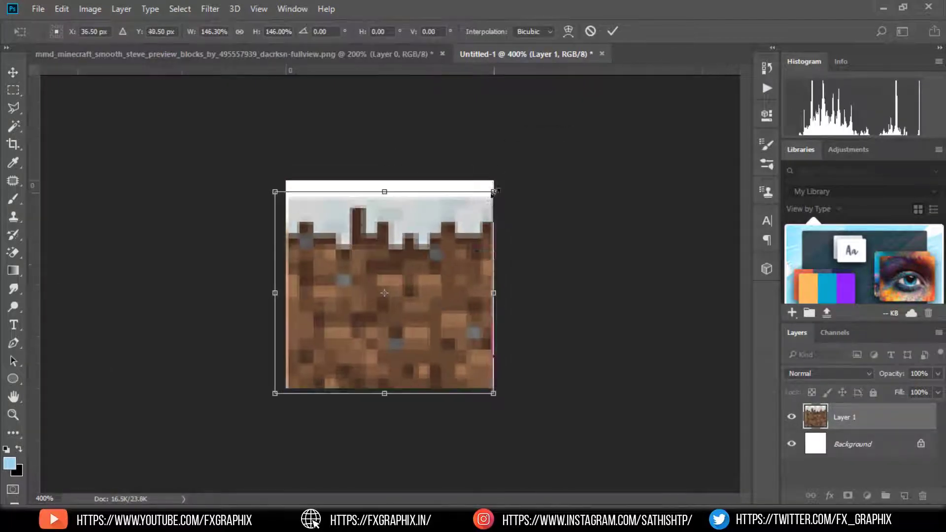
shift+drag(494, 192, 507, 181)
drag(456, 247, 451, 243)
key(Return)
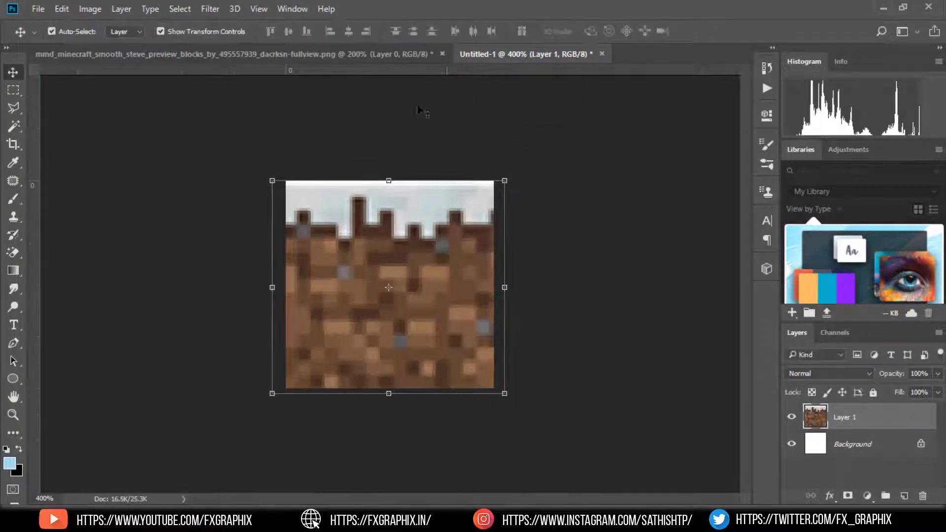
Step: Save the snow-topped dirt texture as a PNG named ice_side in the minecraft folder
click(39, 9)
click(70, 164)
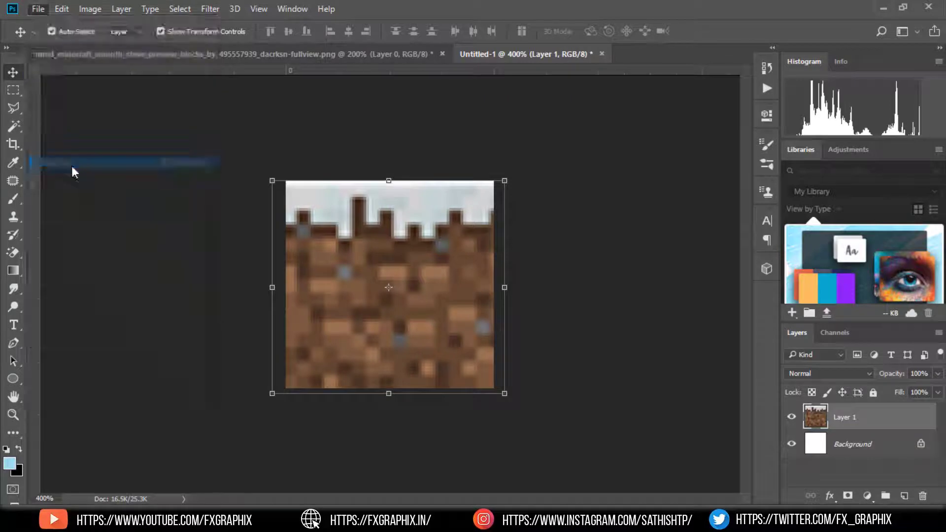
text(ice_side)
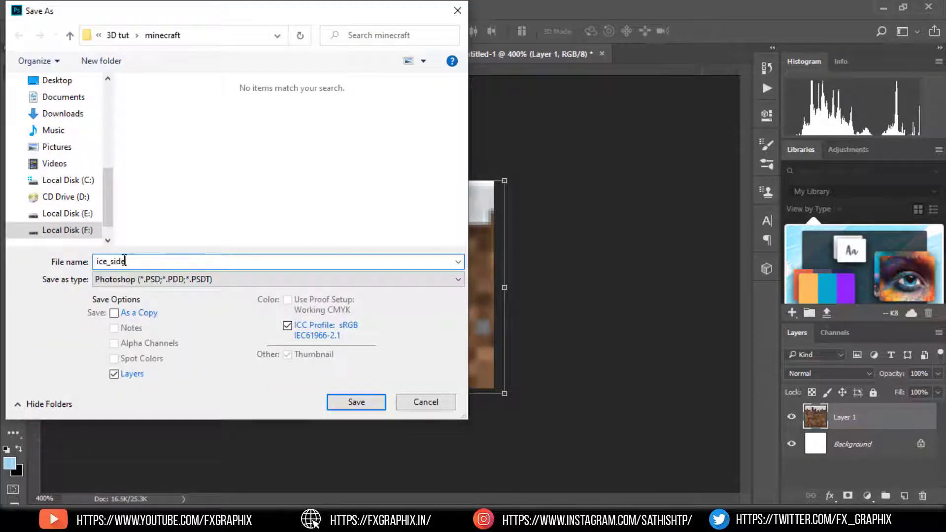
click(276, 279)
click(138, 190)
click(362, 400)
Step: Create a second new document and copy the pale snow tile from the texture sheet into it
click(39, 9)
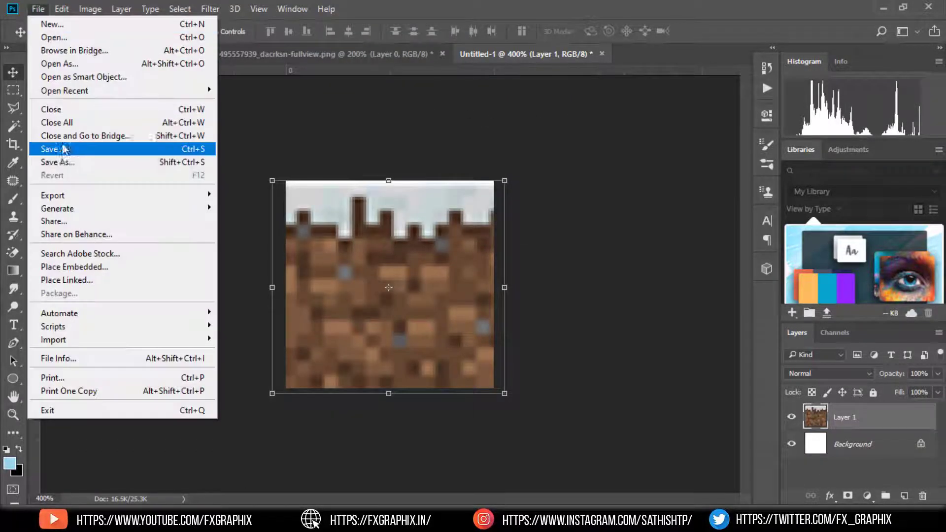
click(64, 149)
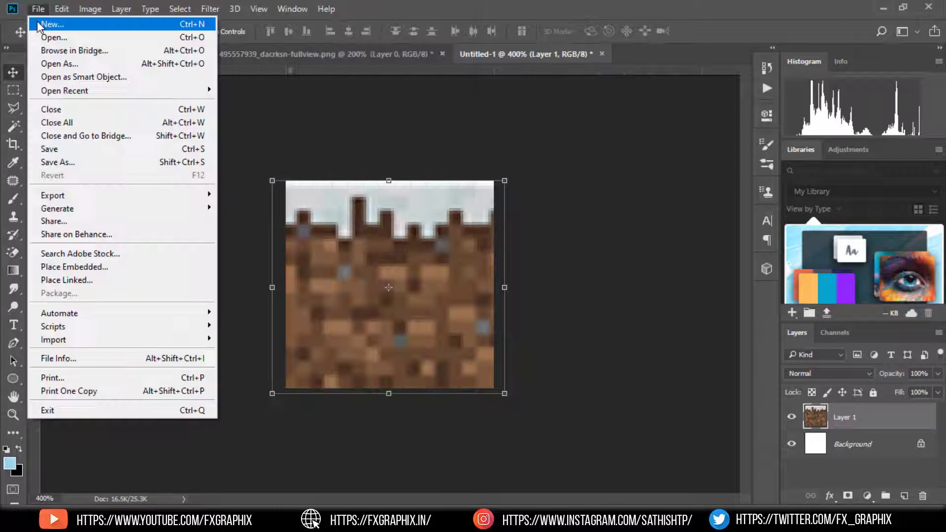
click(53, 24)
double_click(321, 187)
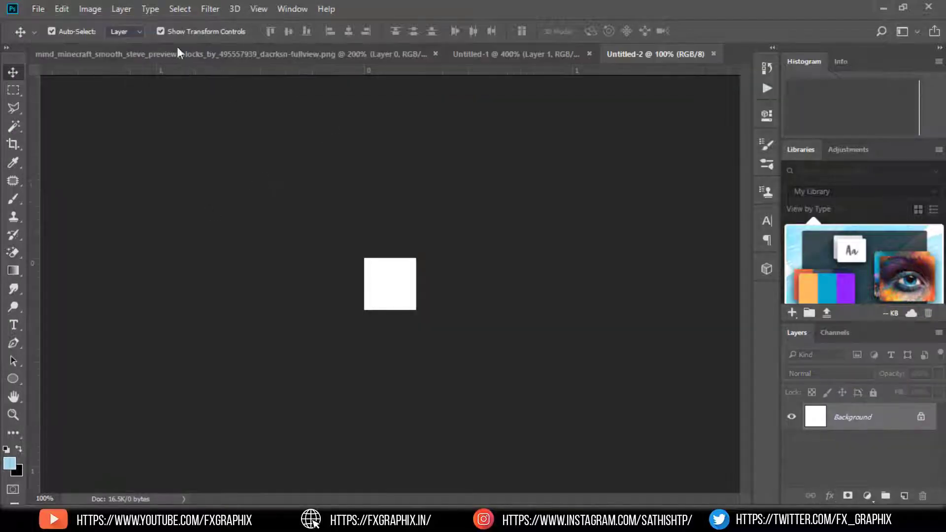
click(39, 8)
click(39, 9)
click(170, 54)
key(ctrl+minus)
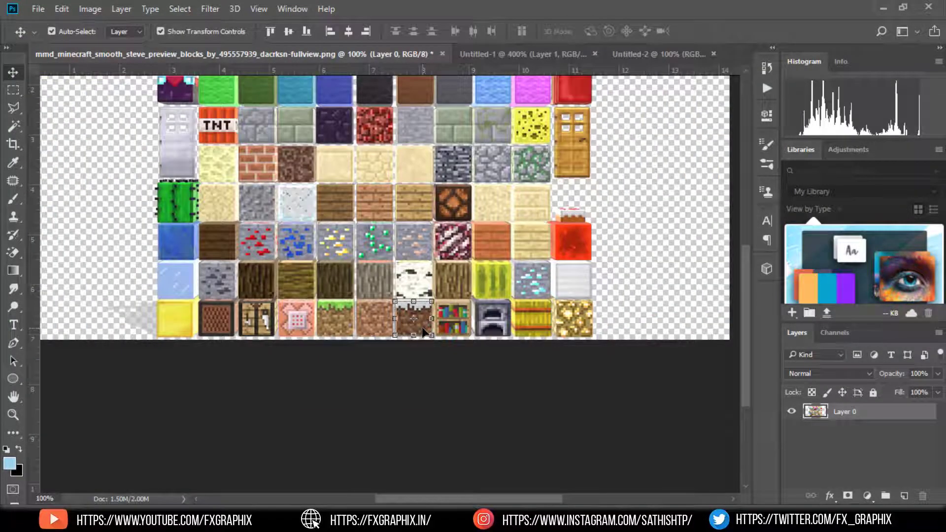
key(m)
drag(407, 318, 389, 274)
key(v)
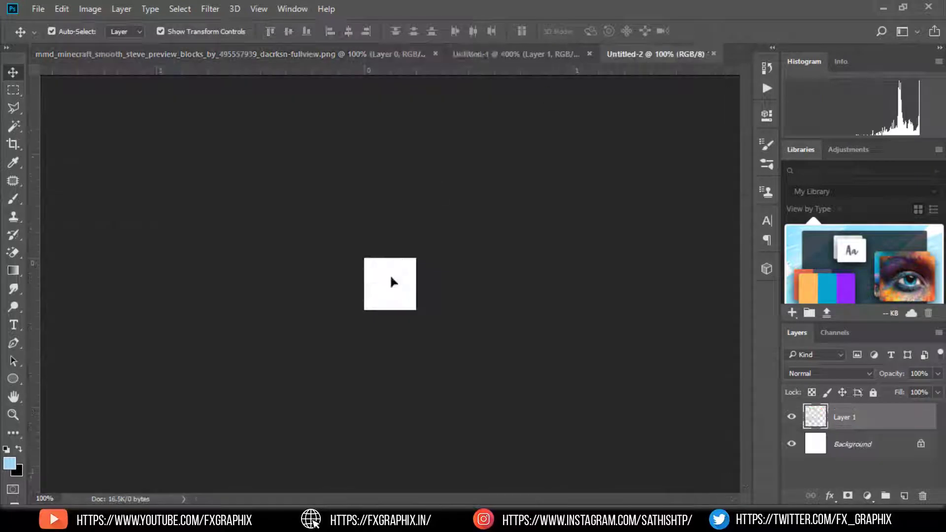
Step: Scale and position the pale snow tile so that it covers the whole canvas
key(ctrl+plus)
key(ctrl+plus)
key(ctrl+plus)
drag(429, 321, 502, 393)
drag(442, 336, 445, 333)
key(Return)
Step: Save the pale snow texture as a PNG named ice_top in the minecraft folder
click(38, 9)
click(83, 161)
click(210, 280)
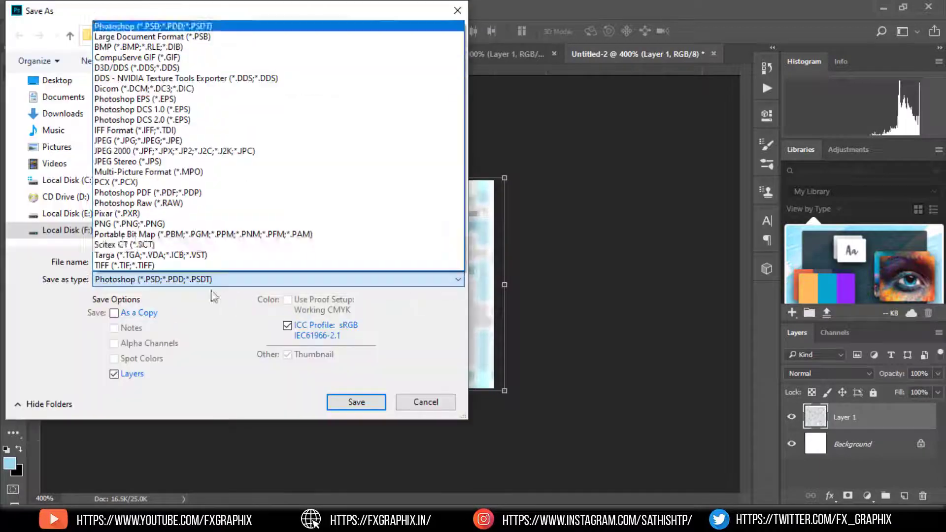
click(143, 223)
drag(148, 262, 79, 265)
text(ice_top)
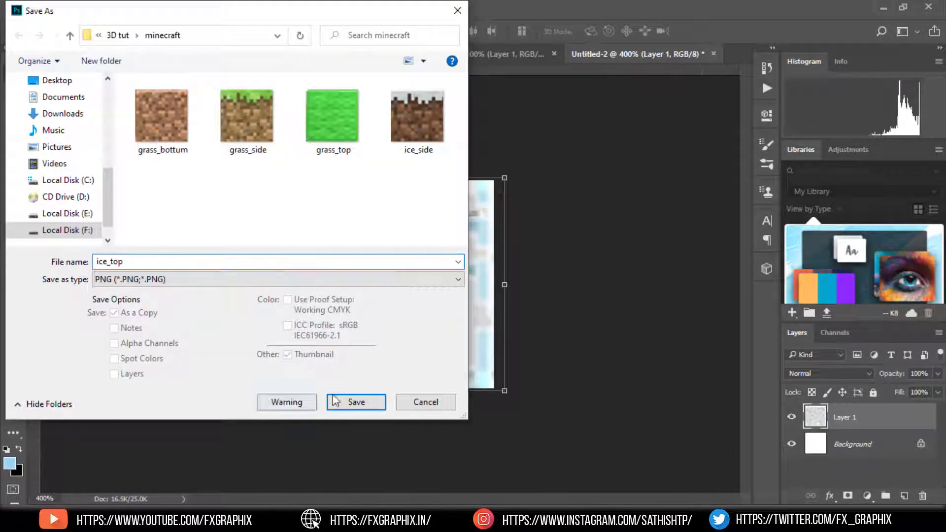
key(Return)
key(Return)
Step: Create a third new document and copy the dark brown dirt tile from the texture sheet into it
key(ctrl+n)
key(Return)
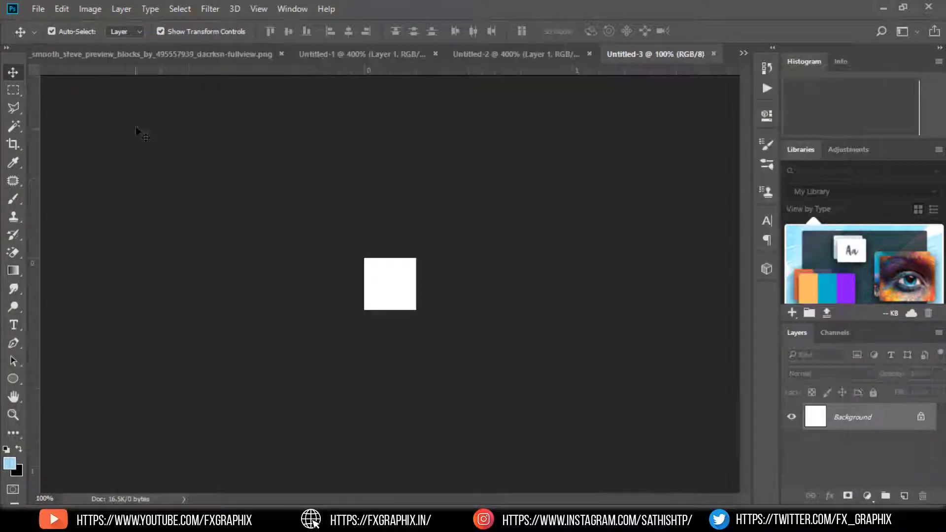
click(74, 54)
click(13, 95)
drag(292, 249, 391, 372)
key(ctrl+plus)
key(ctrl+plus)
drag(238, 228, 412, 256)
key(v)
drag(402, 289, 402, 295)
Step: Enlarge the dark brown dirt tile to fill the canvas and commit the transform
key(ctrl+plus)
key(ctrl+plus)
shift+drag(310, 216, 298, 204)
key(Return)
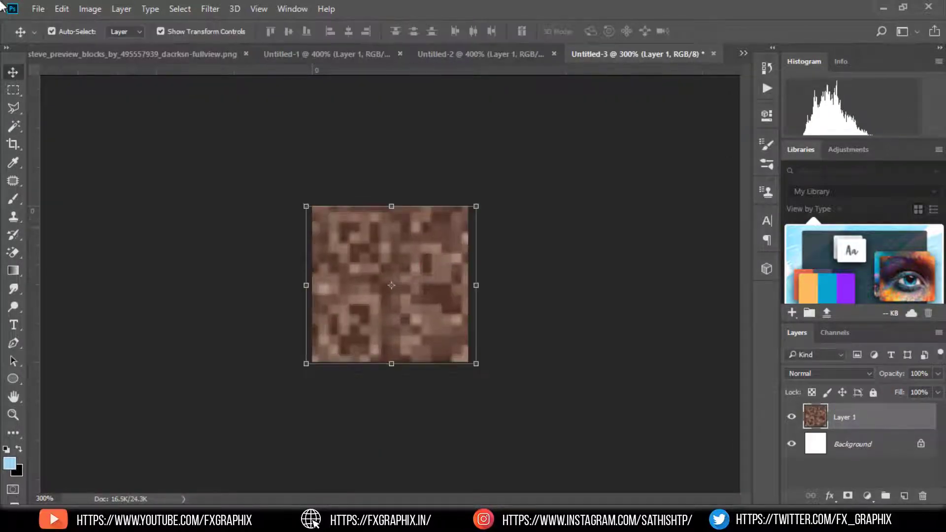
Step: Save the dark brown dirt texture as a PNG named ice_bottom in the minecraft folder
key(ctrl+shift+s)
text(ice_bottom)
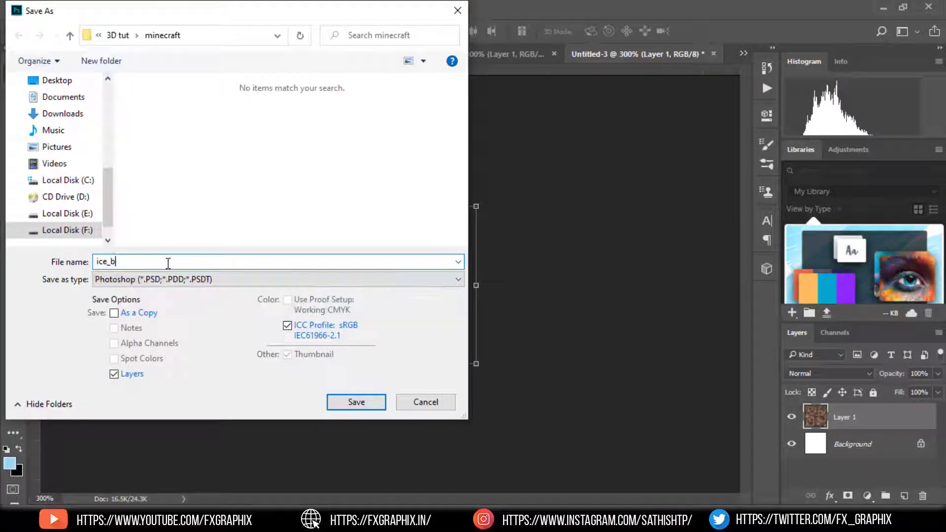
click(160, 284)
click(148, 458)
click(359, 402)
click(567, 155)
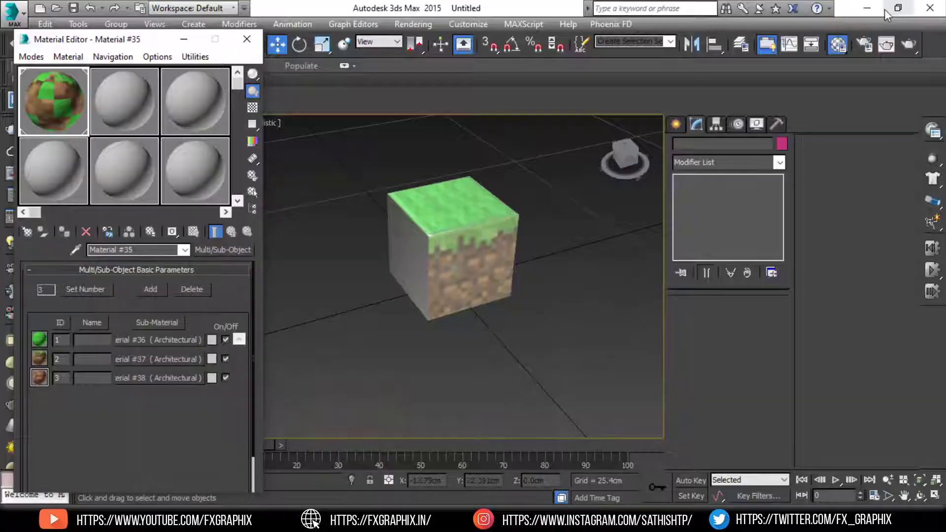
Step: Switch back to 3ds Max and clone the grass cube along the Y axis to about Y -25.8 cm
scroll(515, 250, down, 3)
shift+drag(515, 251, 592, 254)
key(Return)
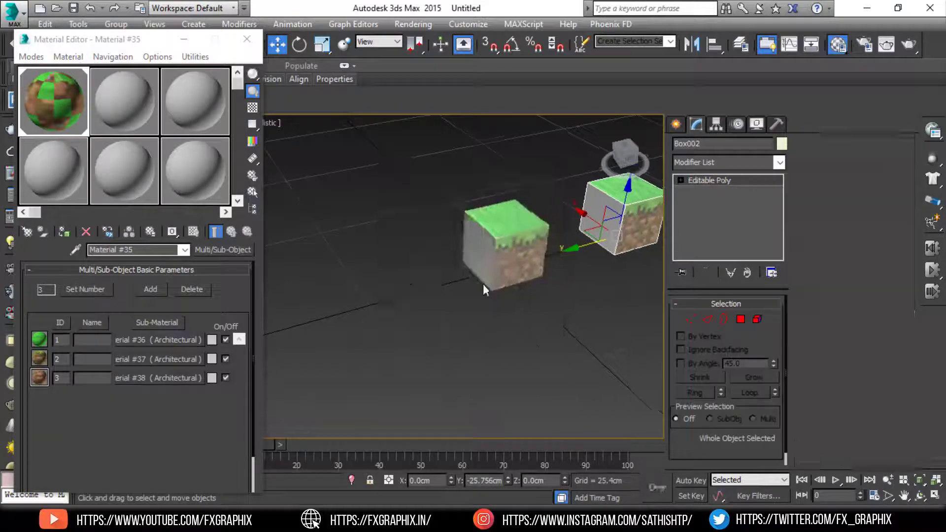
scroll(483, 284, up, 3)
Step: Make the second sample slot a Multi/Sub-Object material and set its number of materials to 3
click(125, 101)
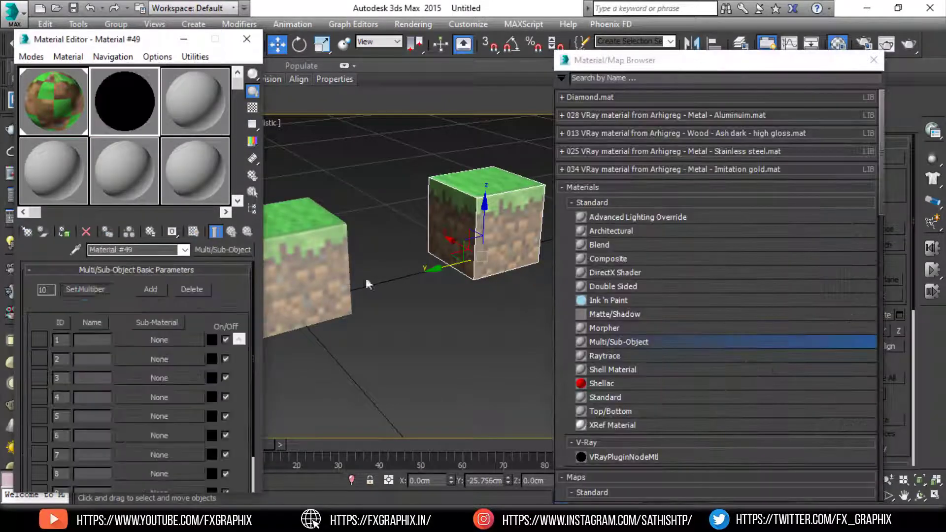
click(85, 289)
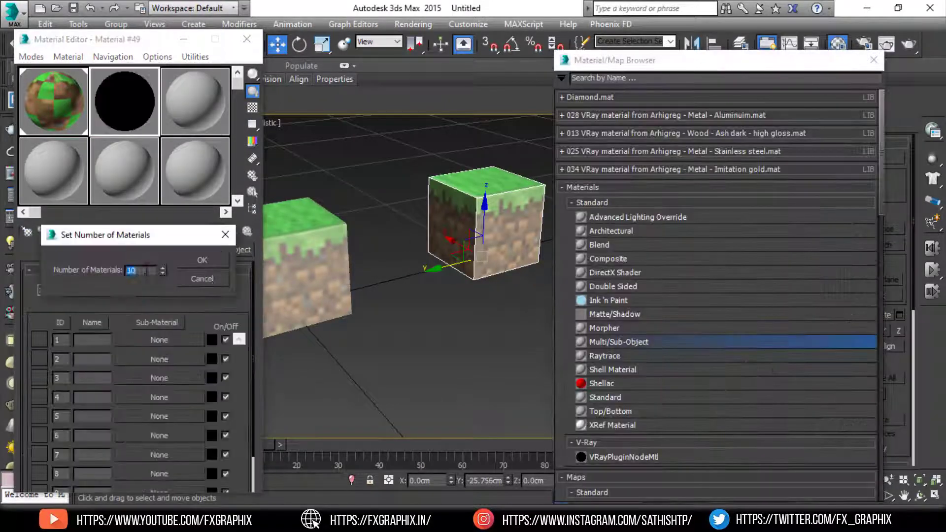
text(3)
click(200, 260)
Step: Give the new material's sub-material ID 1 an Architectural material with the Stone template and a diffuse bitmap
click(159, 340)
double_click(623, 205)
click(187, 287)
click(142, 451)
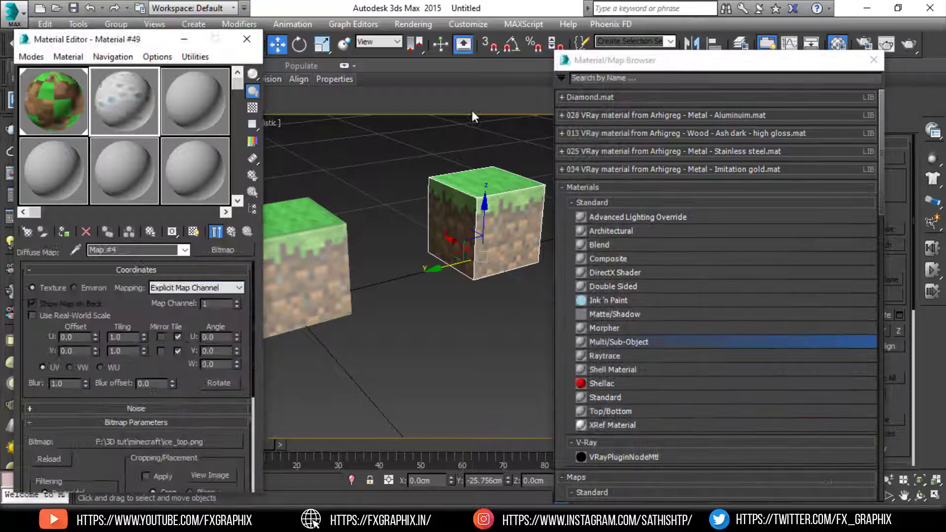
click(230, 232)
click(230, 232)
Step: Give sub-material ID 2 an Architectural material with the Stone template and the white-topped dirt side texture as its diffuse bitmap
click(153, 361)
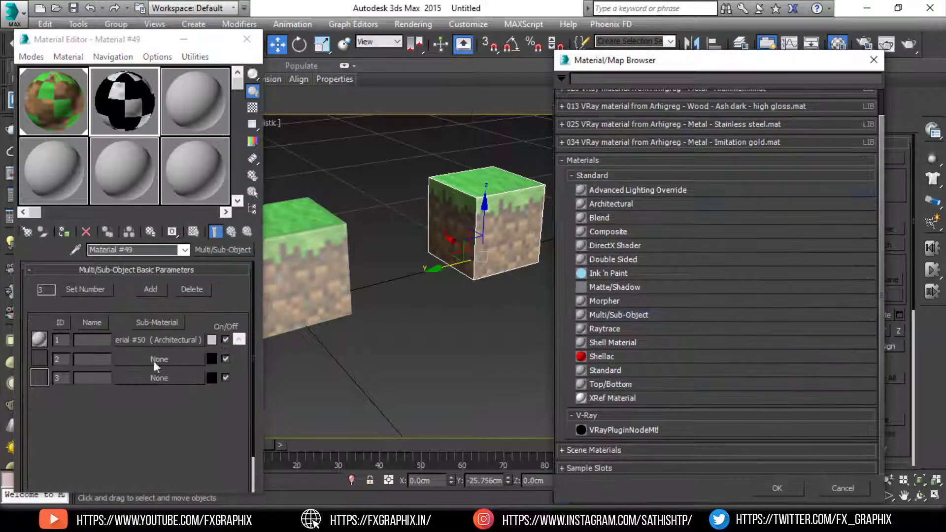
double_click(612, 201)
click(189, 286)
click(166, 451)
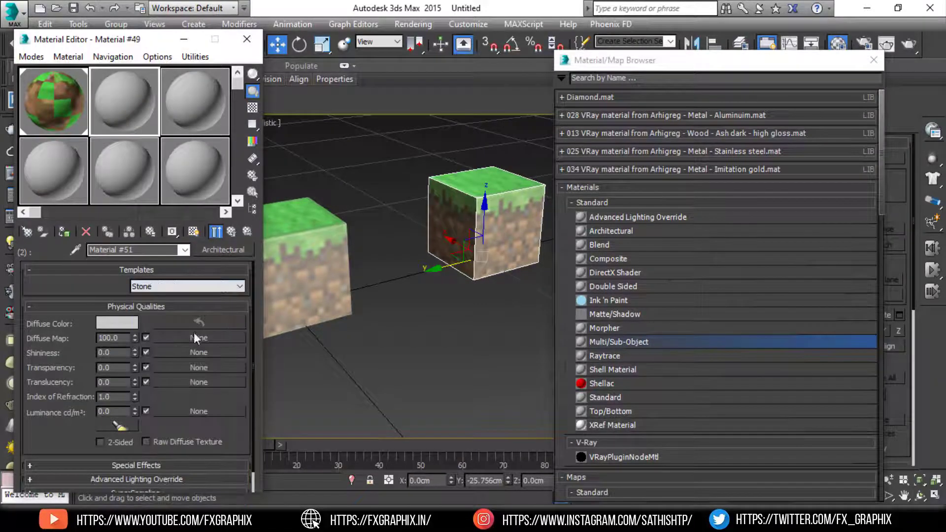
click(193, 336)
double_click(600, 128)
double_click(409, 122)
click(231, 231)
click(231, 230)
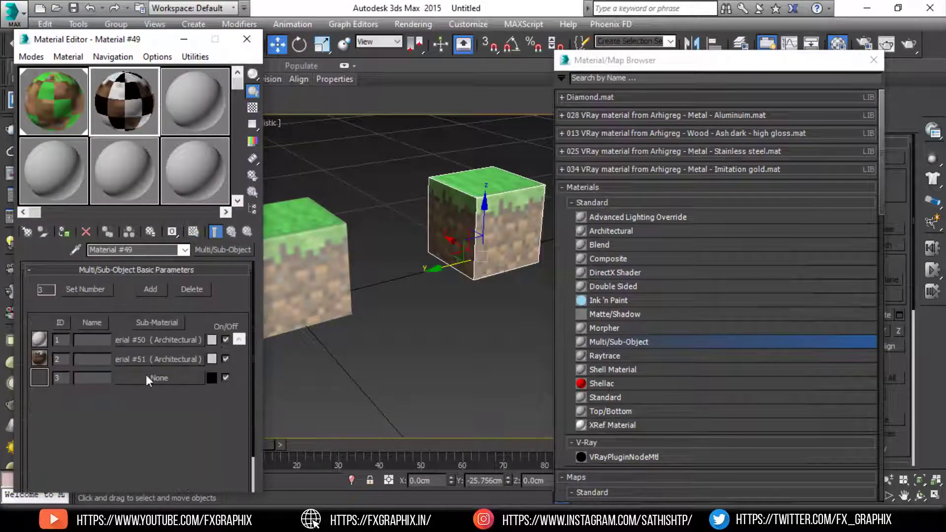
Step: Give sub-material ID 3 an Architectural material with the Stone template and the dark brown dirt texture as its diffuse bitmap
click(147, 376)
double_click(636, 207)
click(185, 287)
click(162, 417)
click(197, 336)
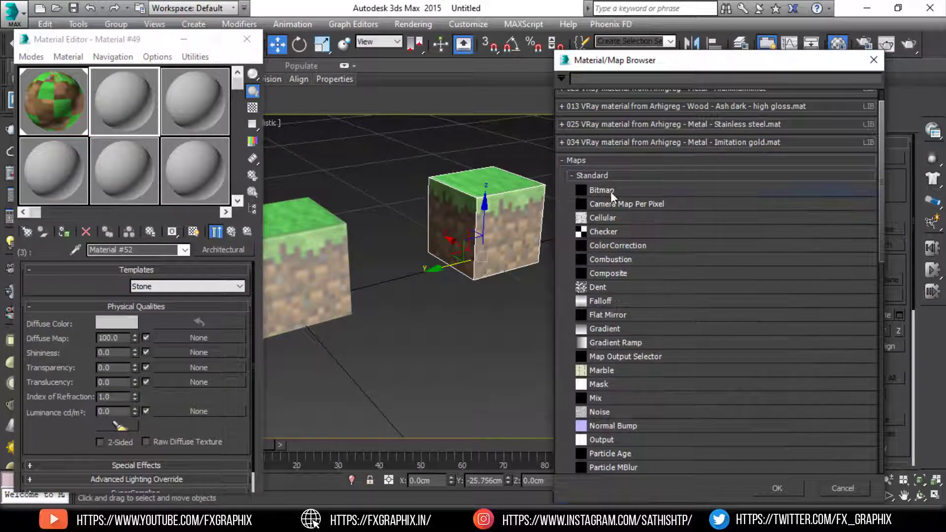
double_click(611, 190)
double_click(326, 114)
click(231, 232)
click(231, 232)
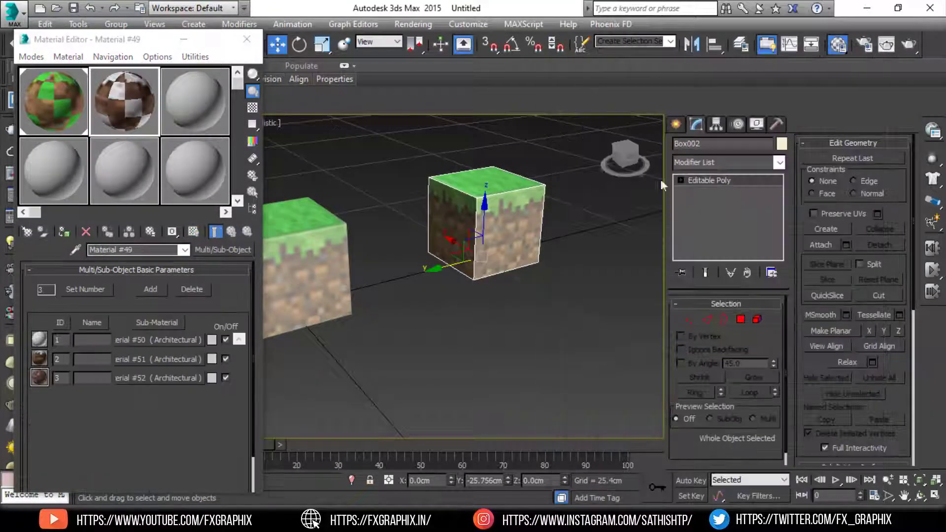
Step: Assign the new ice Multi/Sub-Object material to the cloned cube, deselect it and inspect both blocks from above and below
middle_drag(498, 257, 462, 242)
scroll(568, 249, up, 2)
mouse_move(554, 253)
alt+middle_down()
mouse_move(501, 297)
mouse_move(488, 285)
mouse_move(546, 310)
alt+middle_up()
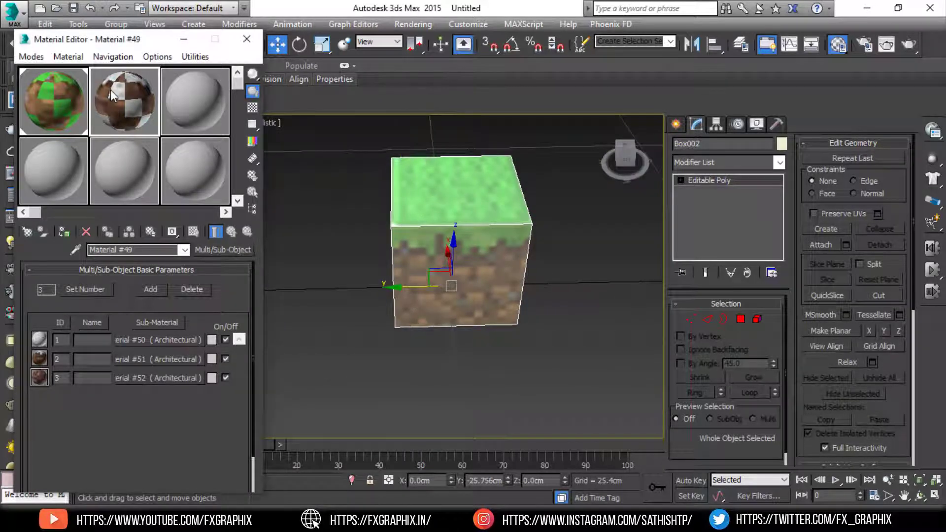
click(62, 236)
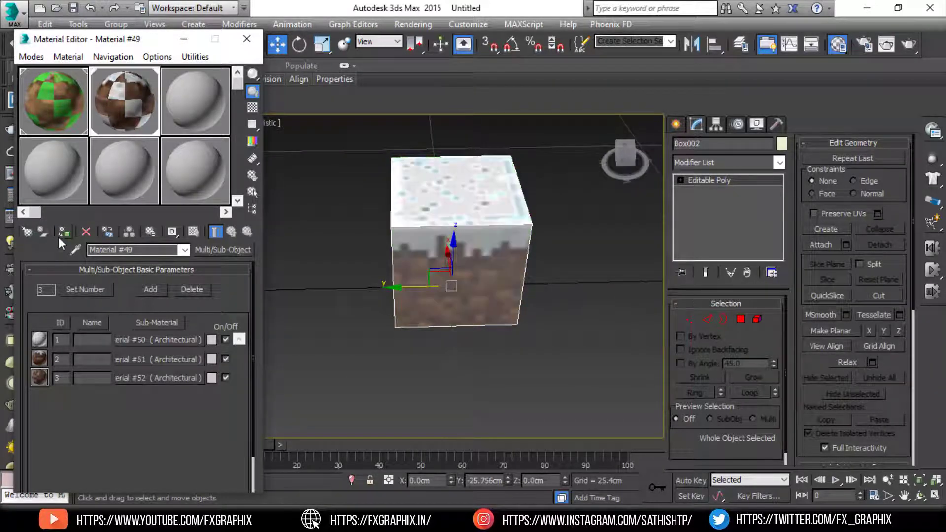
click(367, 244)
middle_drag(399, 246, 542, 245)
alt+middle_drag(487, 283, 456, 287)
scroll(516, 266, down, 4)
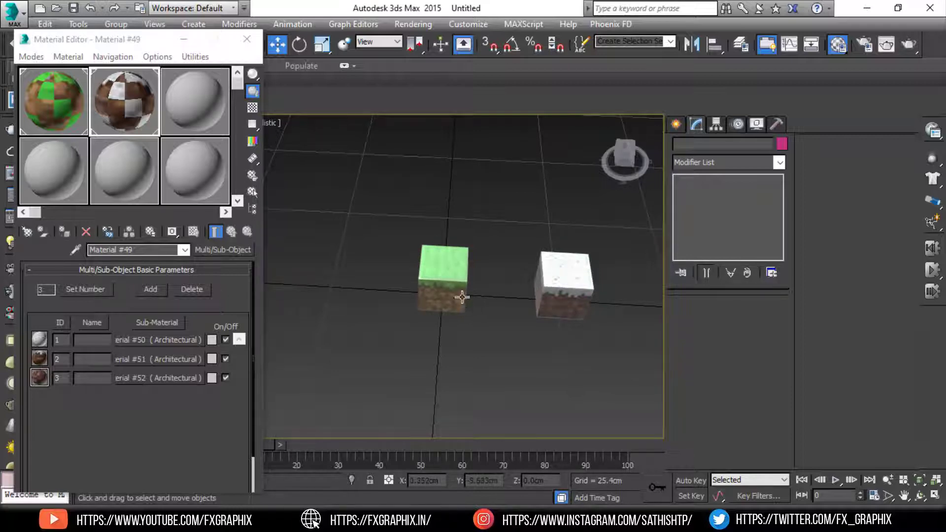
alt+middle_drag(474, 310, 502, 258)
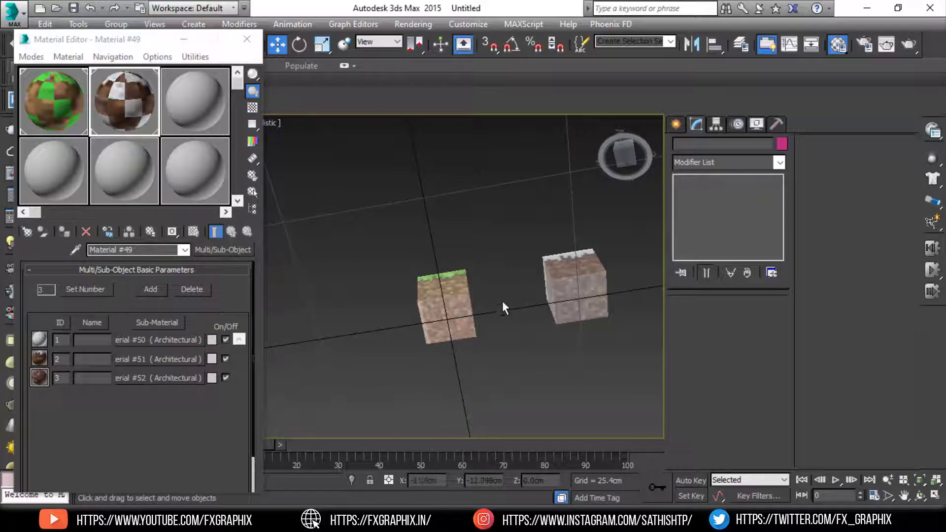